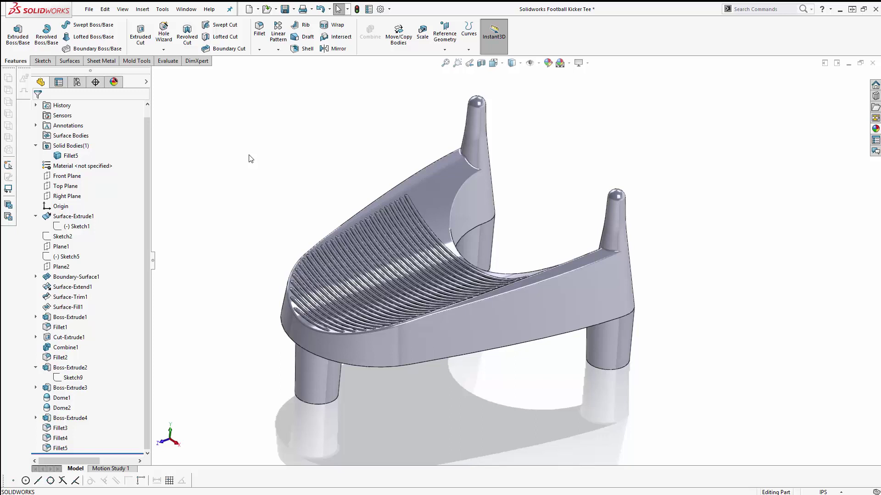
Step: On the Top Plane, sketch a construction line about 0.51 in long from the left peg's center down along the arm
left_click(66, 186)
left_click(60, 171)
left_click(496, 64)
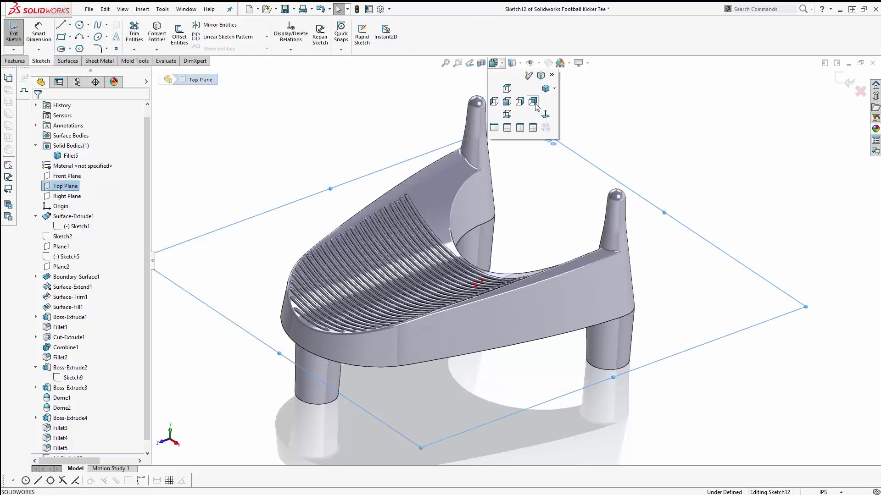
left_click(505, 89)
left_click(70, 24)
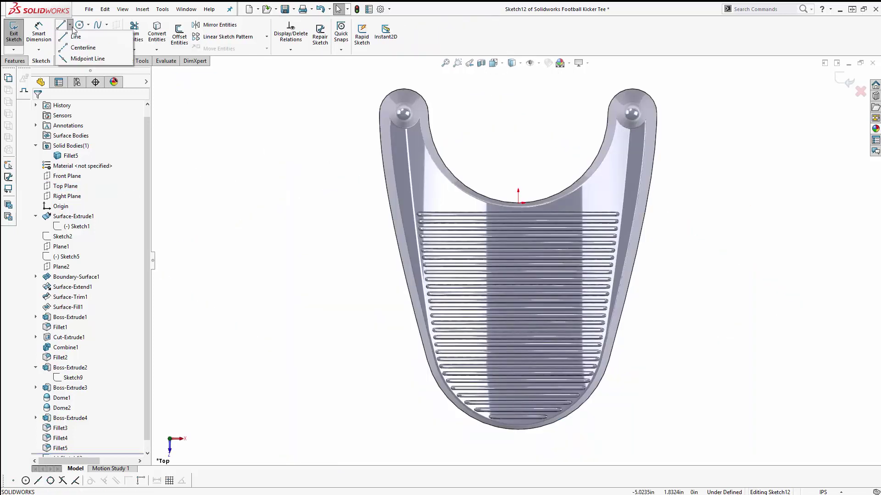
left_click(84, 46)
scroll(420, 133, "down", 5)
scroll(420, 133, "down", 2)
left_click(428, 147)
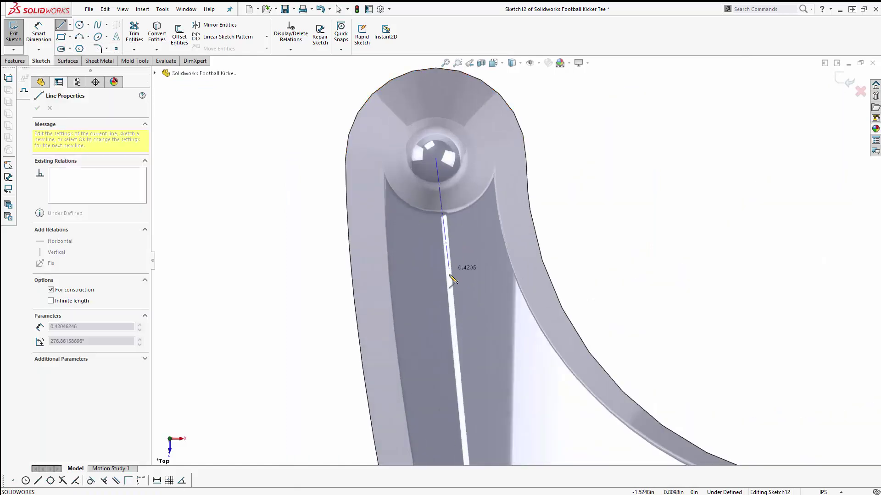
left_click(446, 293)
key("Escape")
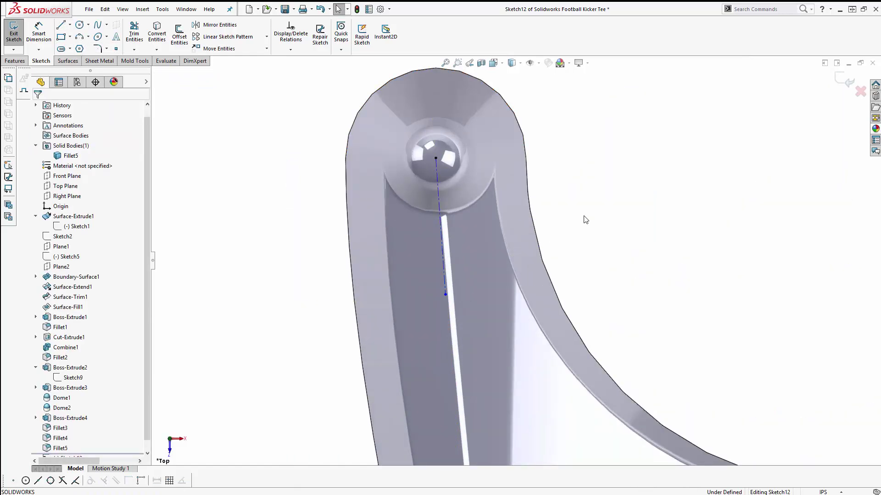
Step: Dimension the construction line's vertical extent to 0.50 in and close the sketch
scroll(585, 219, "up", 5)
scroll(468, 246, "down", 4)
left_click(39, 32)
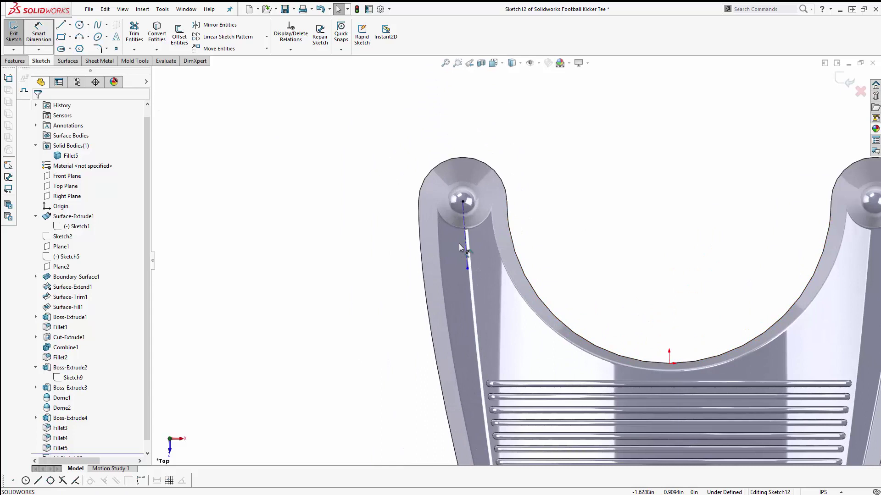
left_click(466, 250)
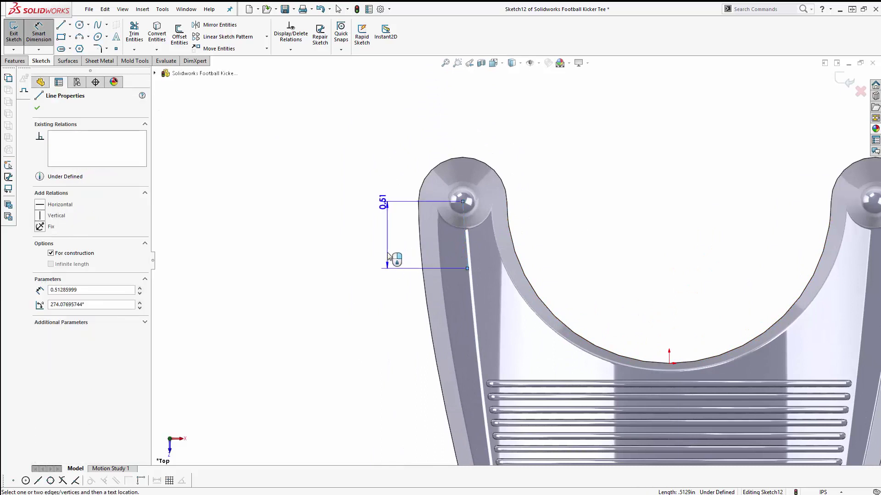
left_click(388, 256)
key("Return")
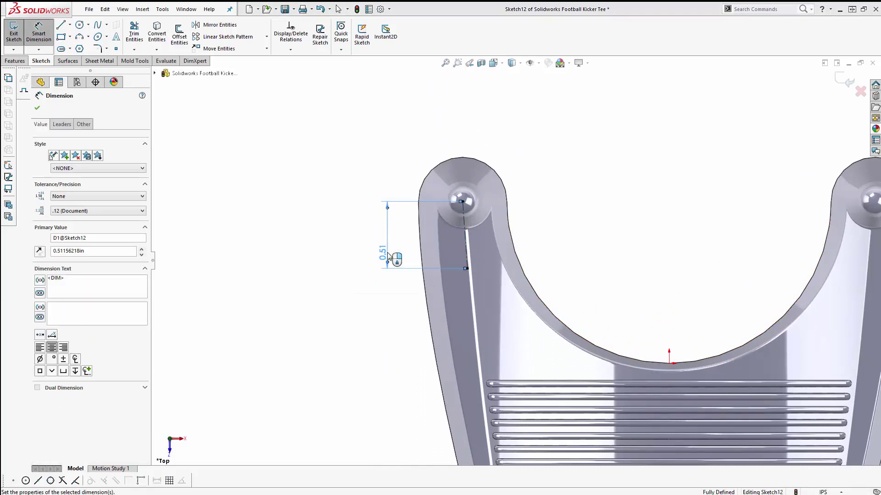
key("Escape")
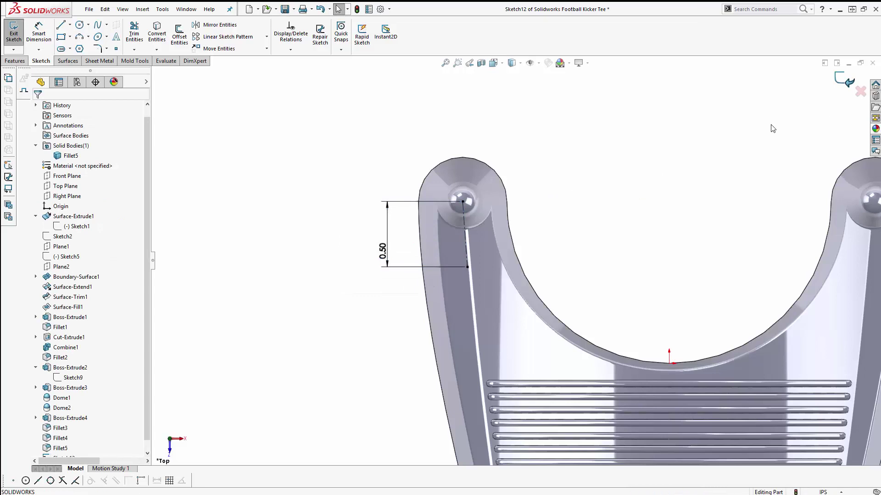
key("ctrl+b")
Step: Create a reference plane through the sketched construction line and perpendicular to the tee's flat underside face
mouse_move(599, 270)
middle_mouse_down()
mouse_move(623, 105)
mouse_move(621, 228)
middle_mouse_up()
scroll(621, 228, "up", 4)
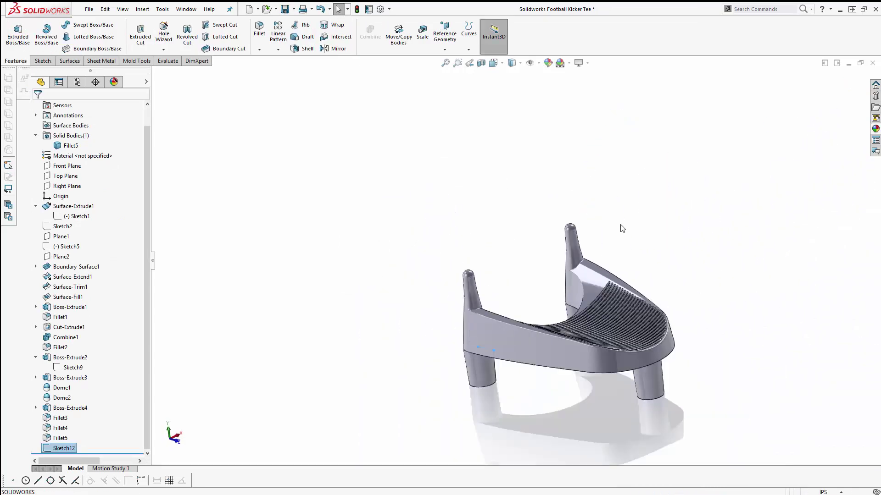
scroll(528, 339, "down", 4)
mouse_move(489, 248)
middle_mouse_down()
mouse_move(503, 213)
mouse_move(498, 256)
middle_mouse_up()
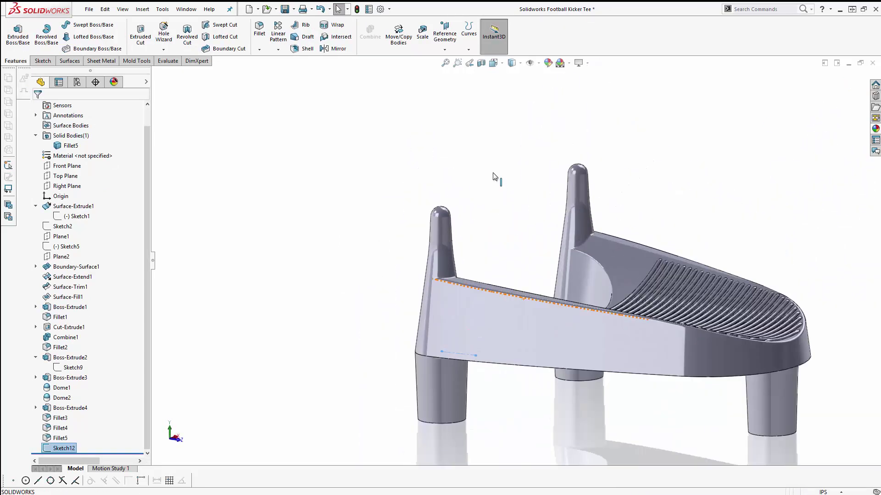
left_click(452, 29)
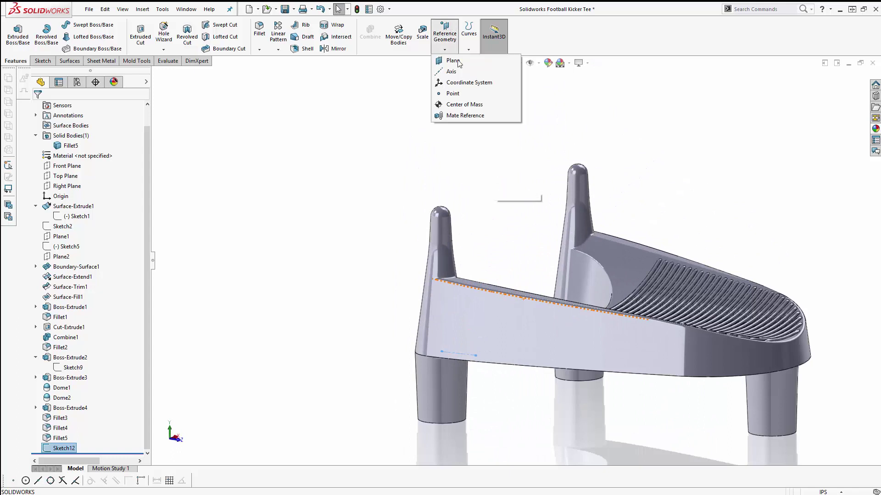
left_click(453, 61)
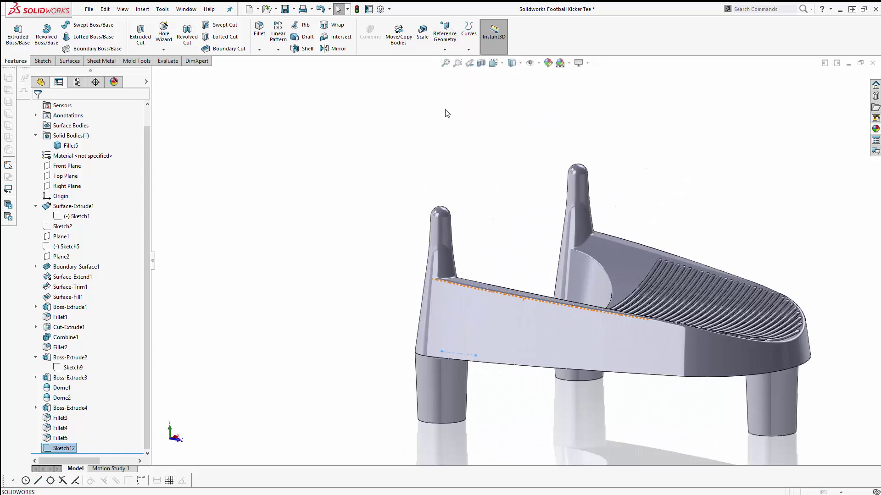
left_click(458, 353)
middle_click_drag(530, 373, 523, 335)
left_click(522, 335)
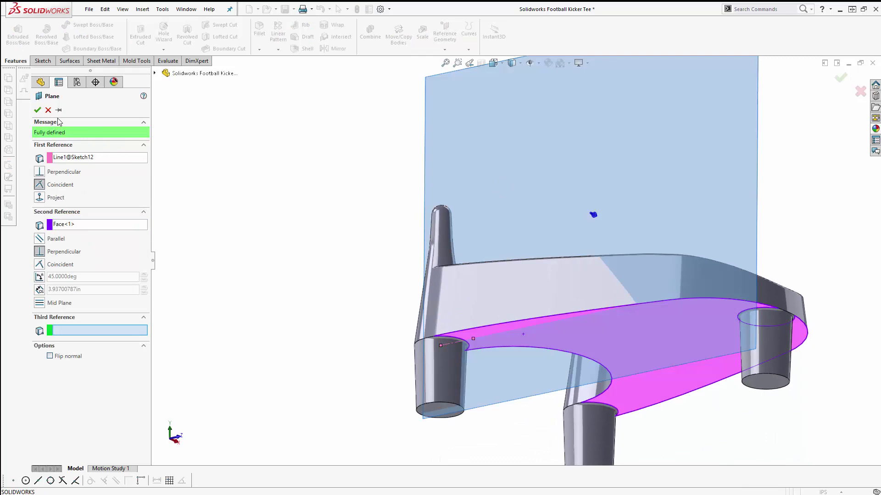
left_click(37, 109)
Step: Start a sketch on the new reference plane and turn the model to face it
middle_click_drag(314, 248, 375, 281)
left_click(469, 158)
left_click(507, 129)
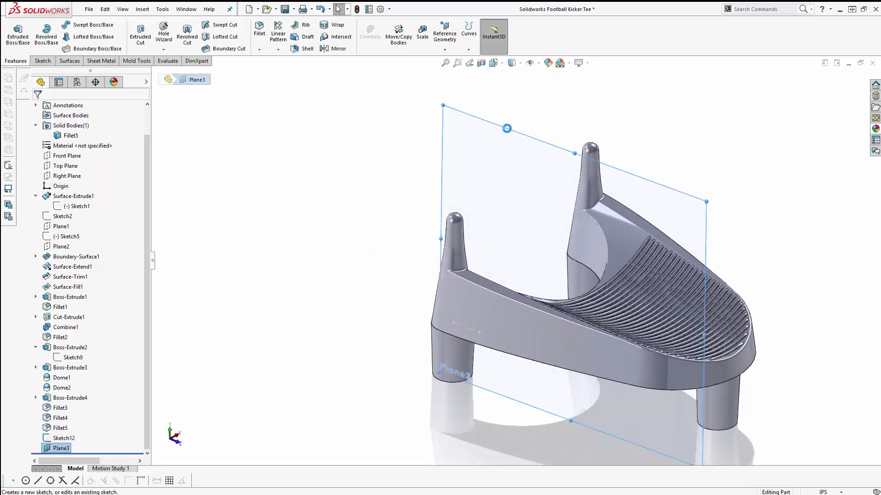
left_click(501, 64)
left_click(548, 118)
key("Up")
key("Up")
key("Up")
key("Up")
key("Up")
key("Up")
key("Up")
key("Up")
key("Up")
key("Up")
key("Up")
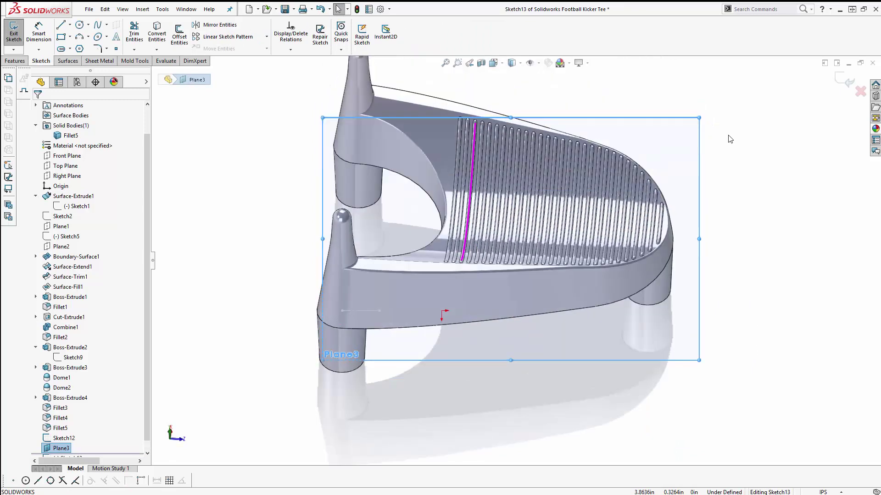
left_click(733, 163)
Step: Sketch a vertical construction line about 0.31 in long from the top of the near peg down its middle
scroll(353, 174, "down", 4)
scroll(380, 179, "down", 1)
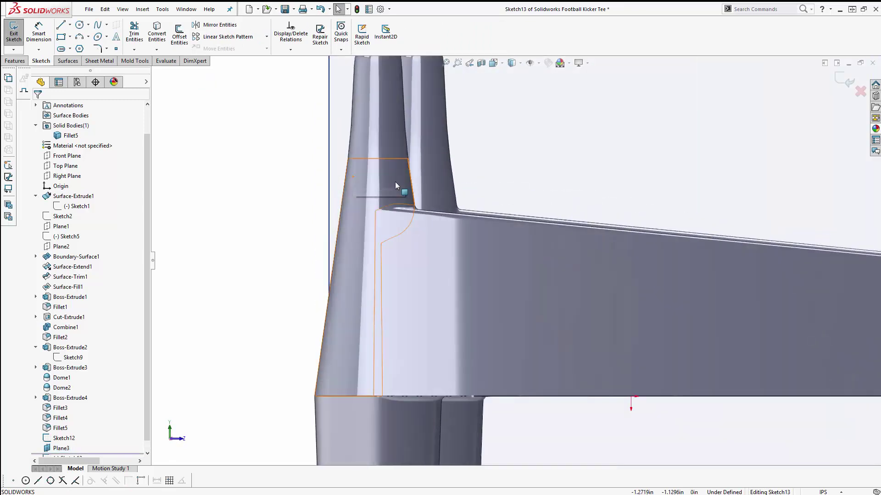
scroll(427, 119, "up", 4)
scroll(431, 120, "down", 5)
left_click(70, 24)
left_click(77, 47)
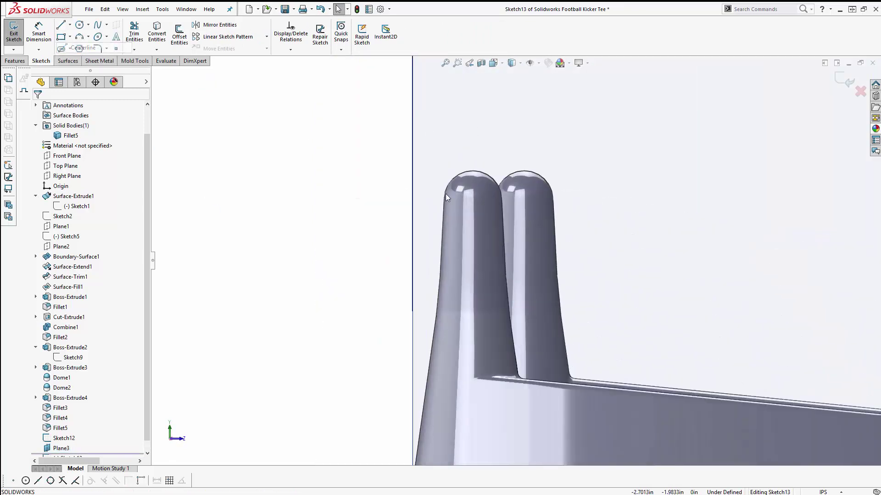
left_click(472, 170)
left_click(473, 241)
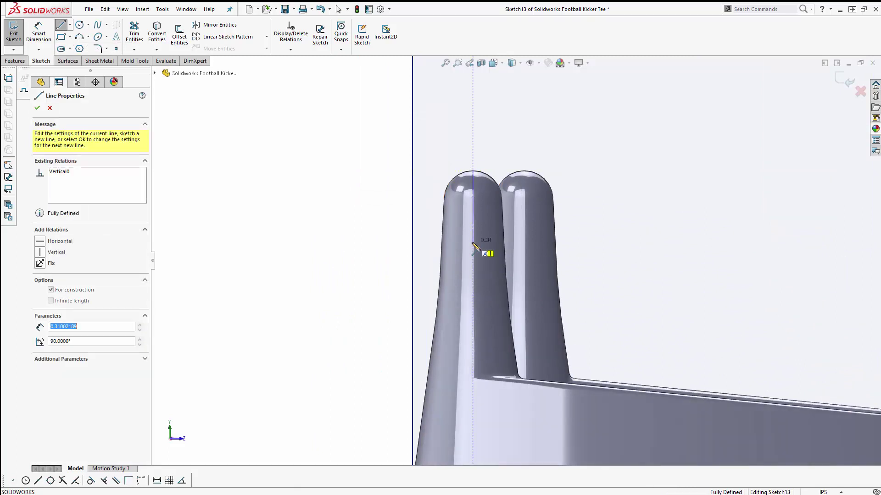
key("Escape")
Step: Dimension the peg's construction line to 0.375 in
left_click(38, 33)
left_click(473, 208)
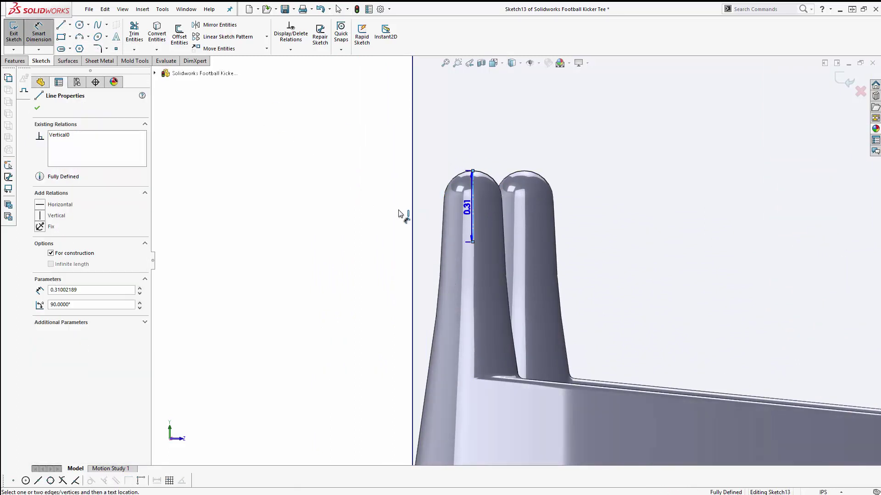
left_click(400, 208)
key("Return")
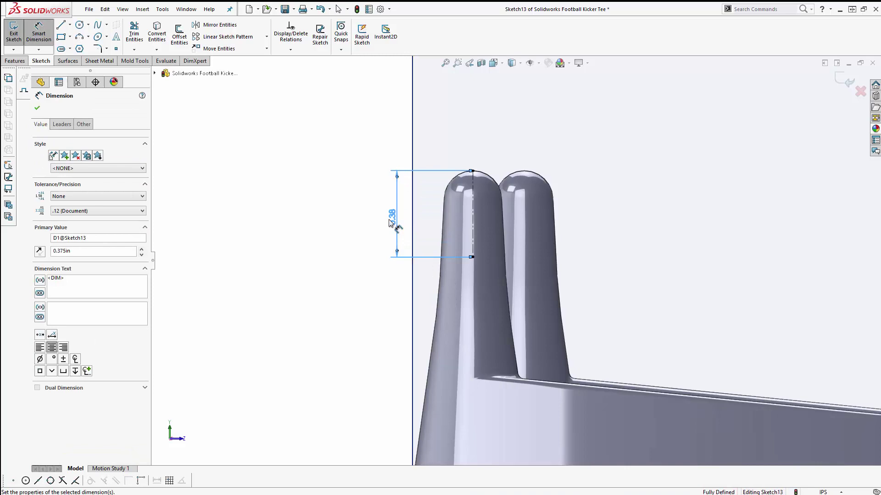
key("Escape")
Step: Sketch a right triangle from the construction line's lower end into the arm, with a horizontal base about 0.67 in long
scroll(499, 311, "down", 3)
left_click(61, 27)
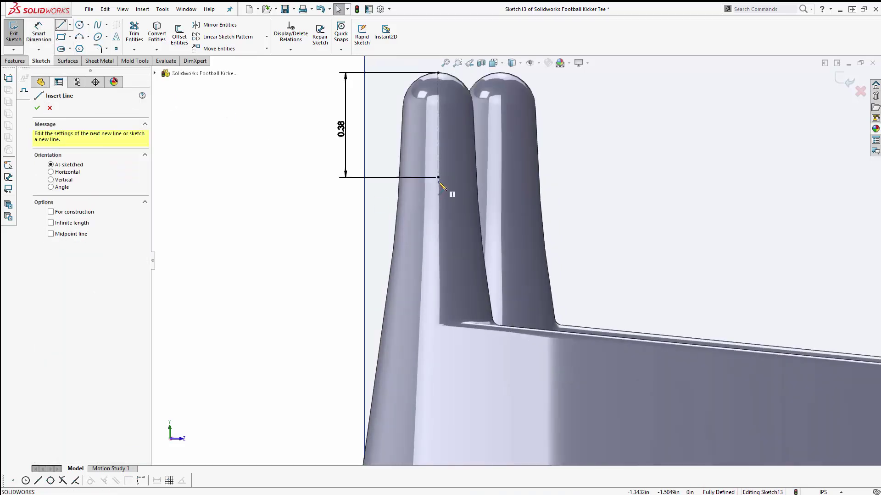
left_click(438, 177)
left_click(438, 350)
left_click(627, 350)
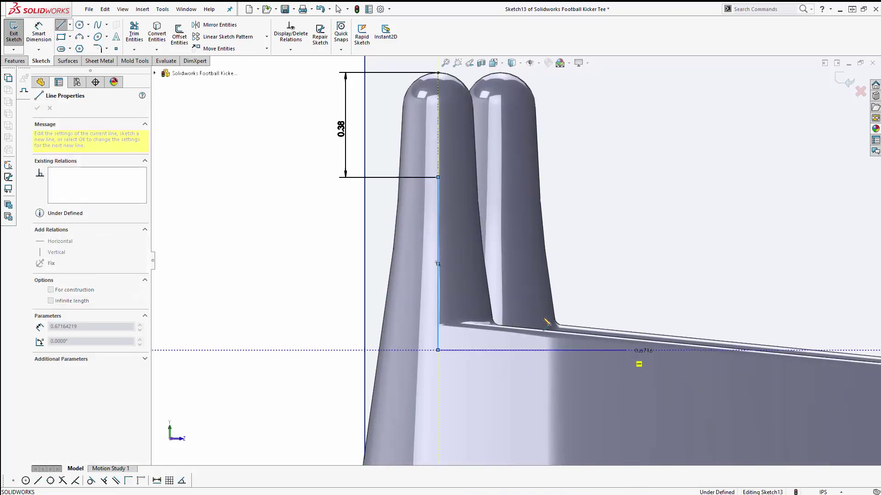
left_click(438, 177)
key("Escape")
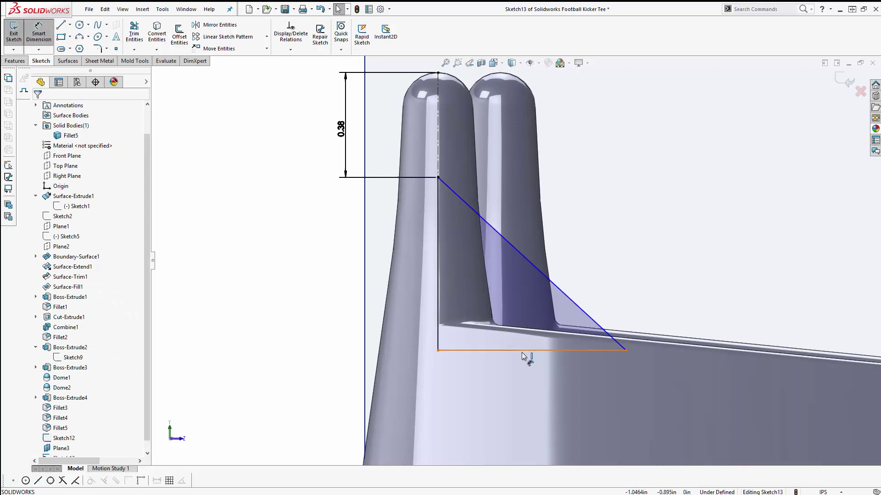
Step: Set the triangle's horizontal base to 0.625 in
left_click(524, 356)
left_click(533, 379)
type("0.6")
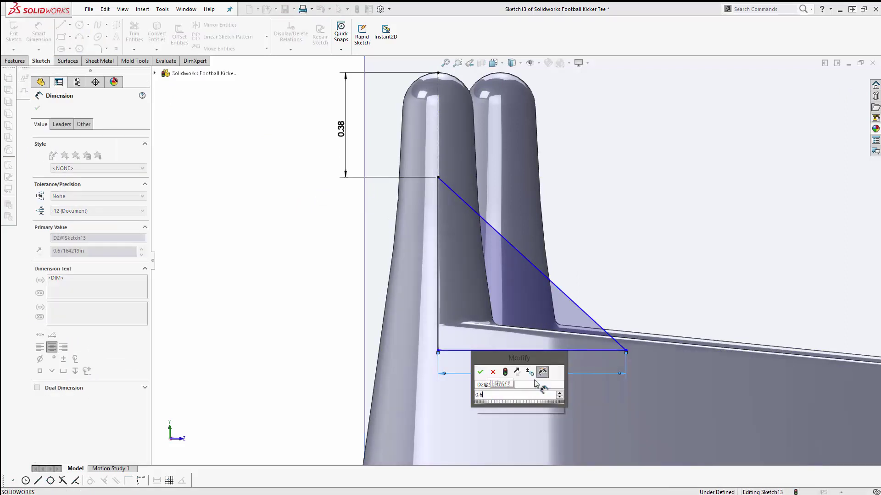
type("25")
key("Return")
key("Escape")
Step: Make the triangle's vertical side equal in length to its horizontal base
left_click(542, 350)
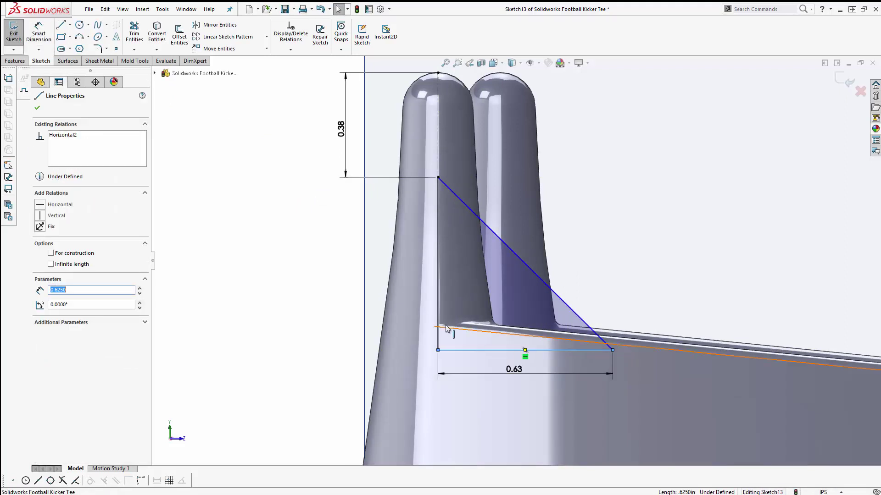
left_click(439, 323, "ctrl")
left_click(61, 312)
left_click(264, 327)
Step: Sketch a second right triangle up the lower leg's centre, 0.875 in tall and about 1.26 in wide along the tee's underside
scroll(270, 329, "up", 4)
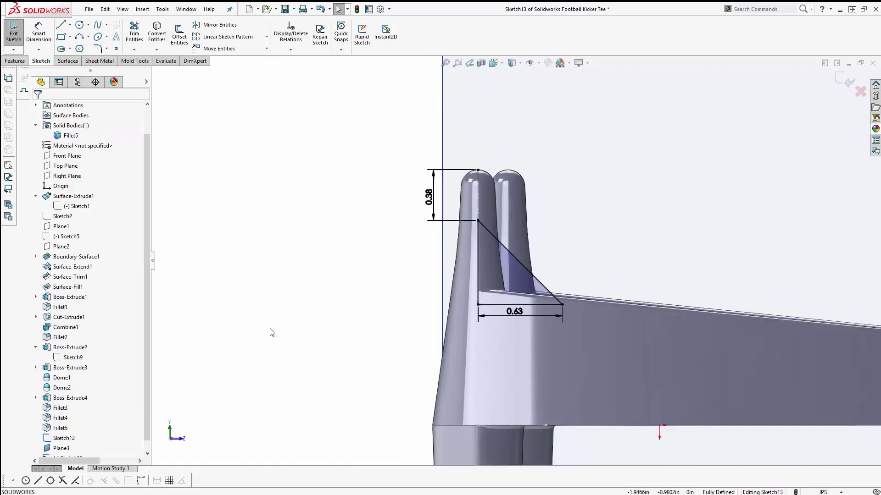
scroll(271, 329, "up", 3)
scroll(553, 390, "down", 3)
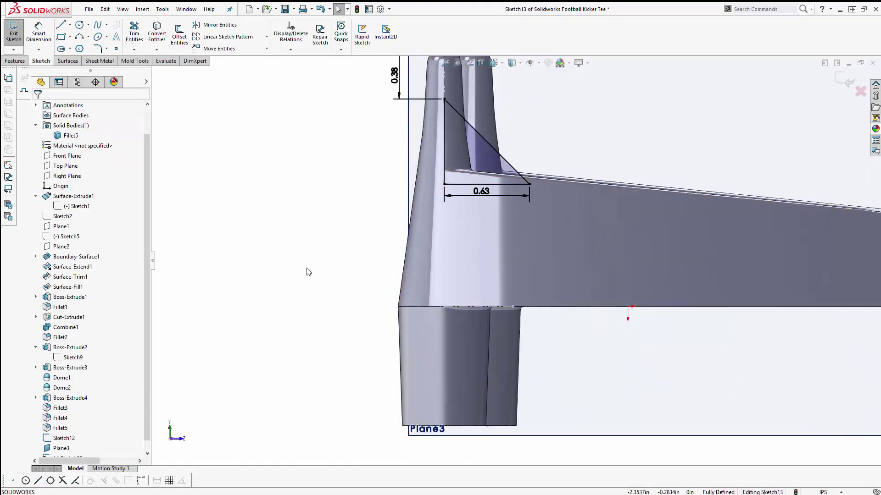
left_click(61, 25)
scroll(530, 362, "up", 2)
scroll(531, 371, "down", 4)
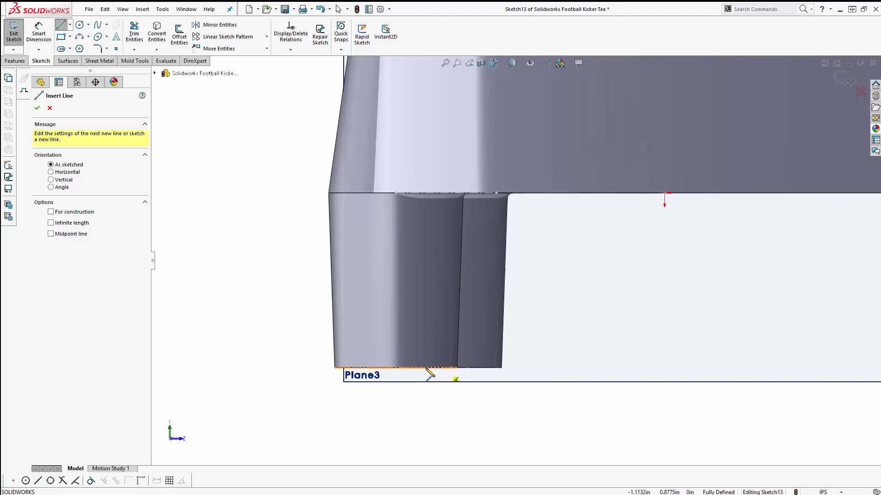
left_click(396, 368)
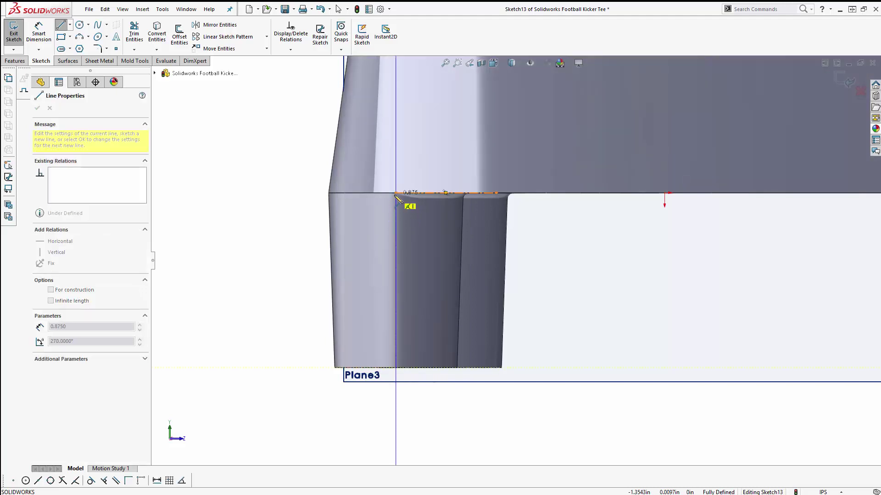
left_click(396, 194)
left_click(648, 193)
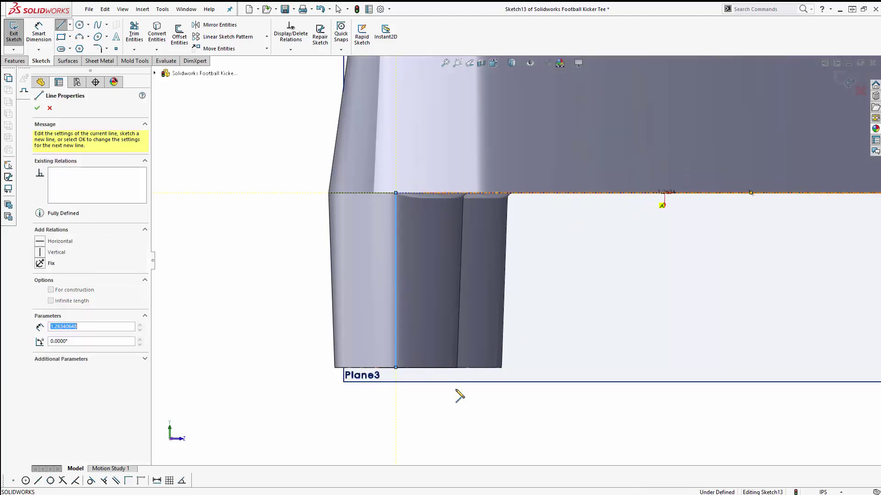
left_click(396, 367)
key("Escape")
Step: Add a point at the leg's fillet edge, dimension it 1 in from the lower triangle's outer corner, and close the sketch
scroll(486, 211, "down", 3)
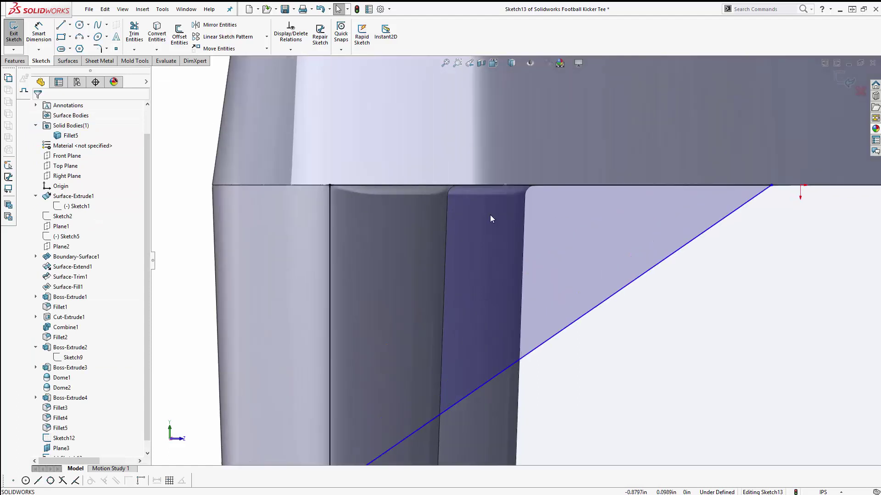
left_click(116, 49)
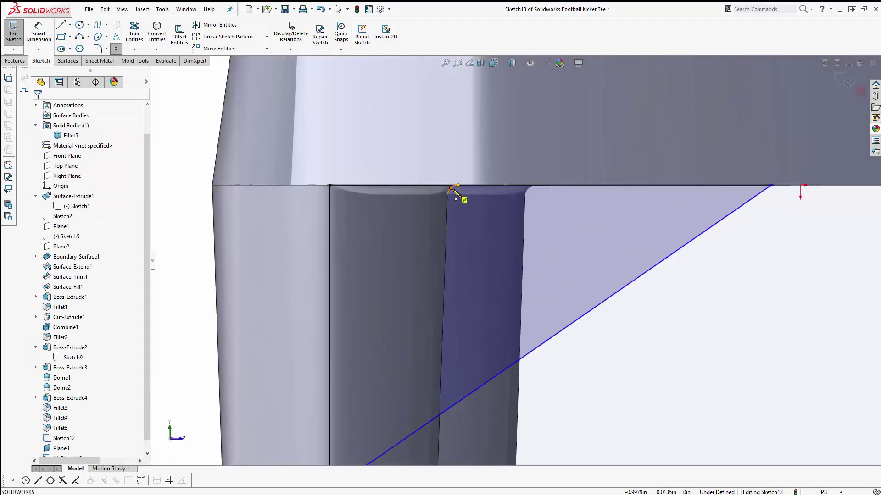
left_click(38, 33)
left_click(458, 185)
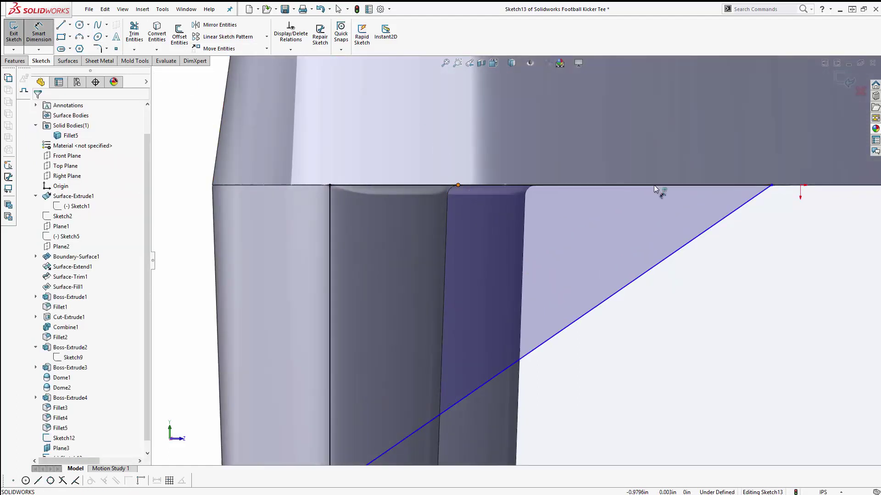
left_click(457, 185)
left_click(693, 166)
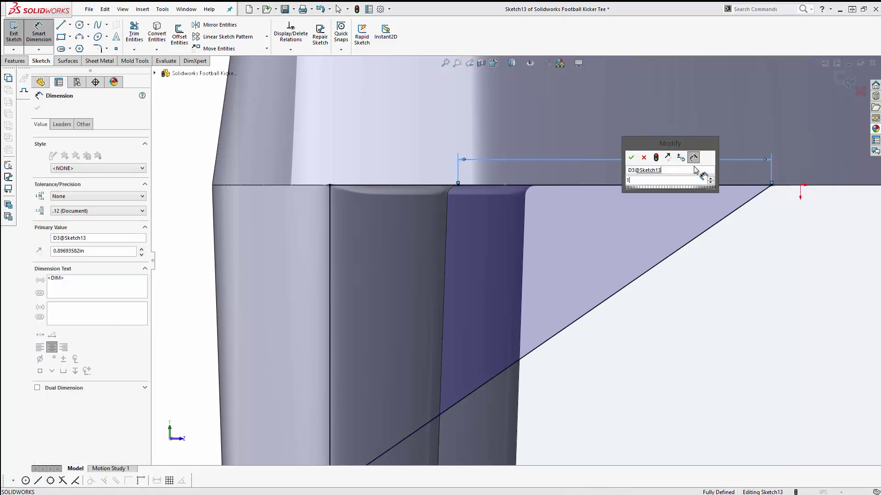
key("Return")
left_click(708, 340)
key("Escape")
scroll(707, 338, "up", 8)
middle_click_drag(707, 338, 598, 193)
scroll(598, 193, "up", 3)
scroll(605, 189, "down", 2)
left_click(844, 81)
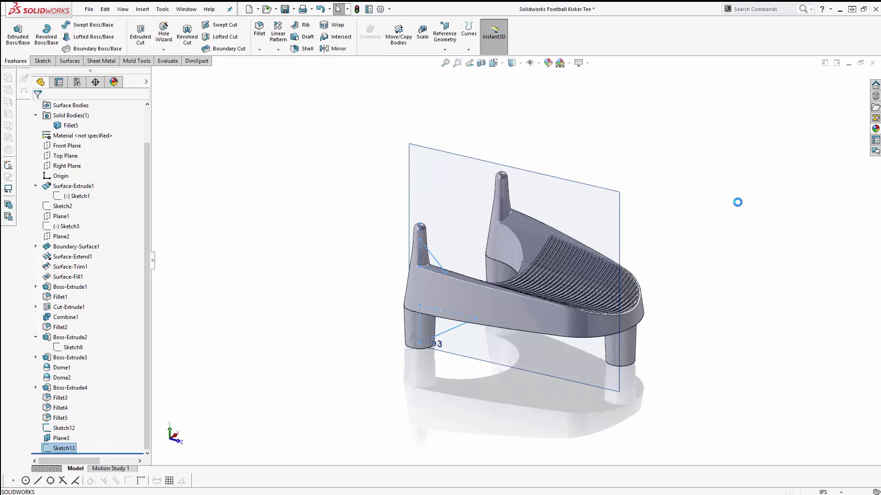
Step: Start a Boss-Extrude from the rib sketch, limited to the upper triangle's region beside the peg
middle_click_drag(499, 274, 521, 243, "ctrl")
scroll(521, 241, "down", 2)
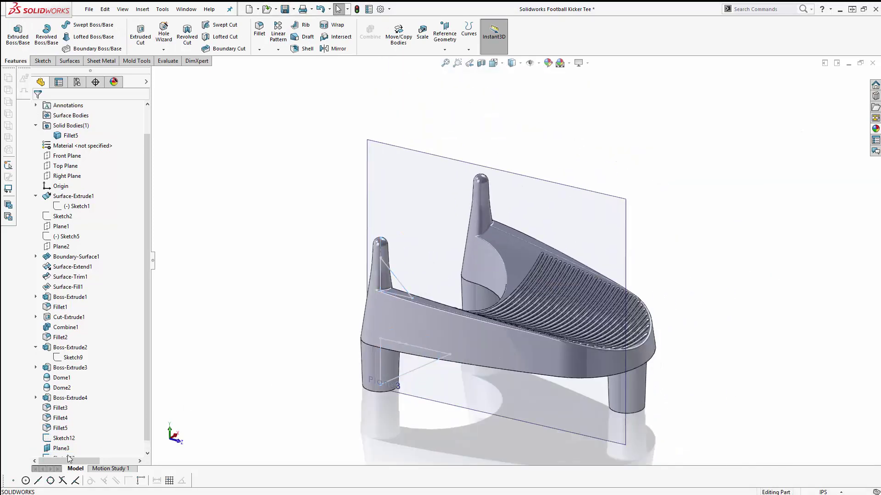
left_click(65, 448)
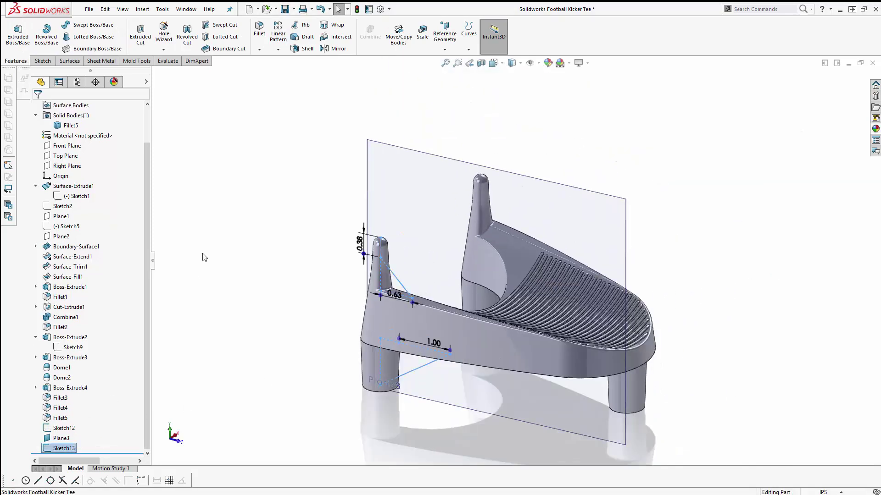
left_click(18, 39)
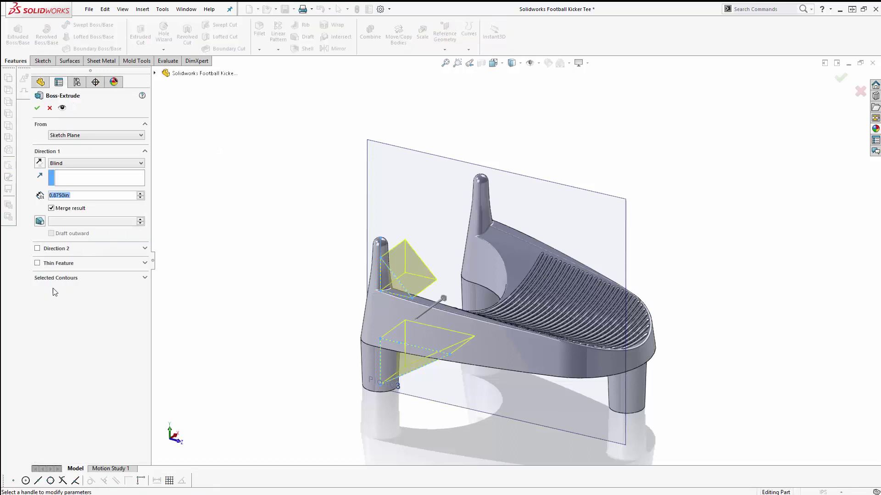
left_click(55, 278)
left_click(67, 289)
left_click_drag(66, 289, 315, 299)
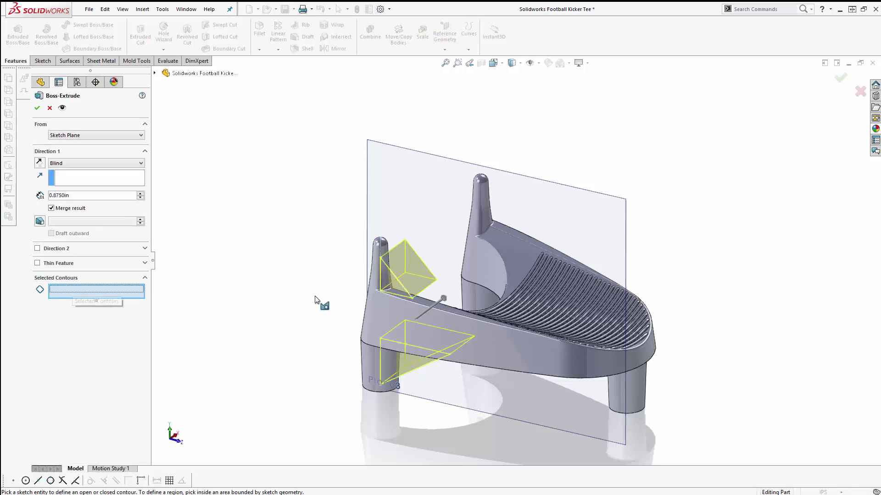
left_click(393, 286)
scroll(417, 315, "down", 2)
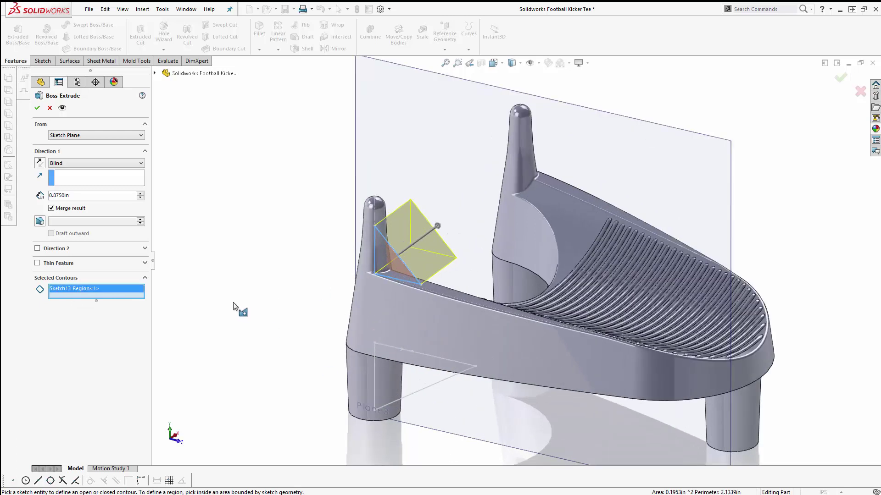
Step: Extrude the upper triangle with a Mid Plane end condition and a 0.175 in depth
left_click(92, 163)
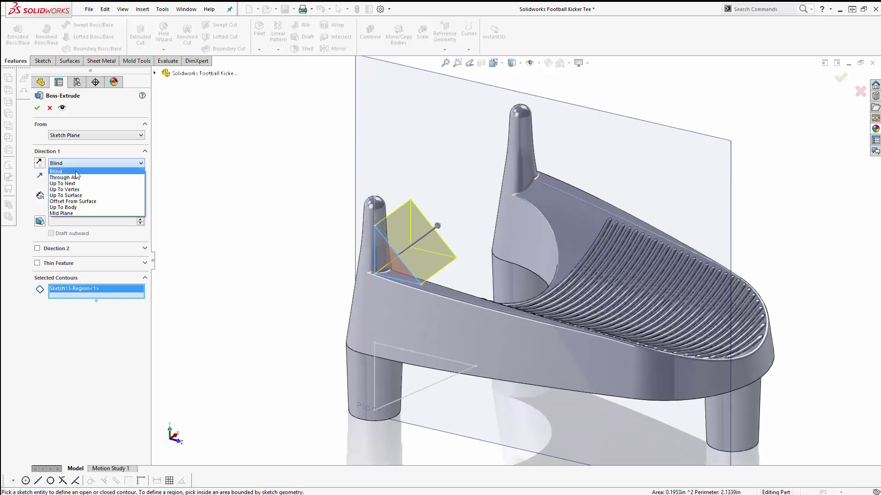
left_click(70, 213)
type(".175")
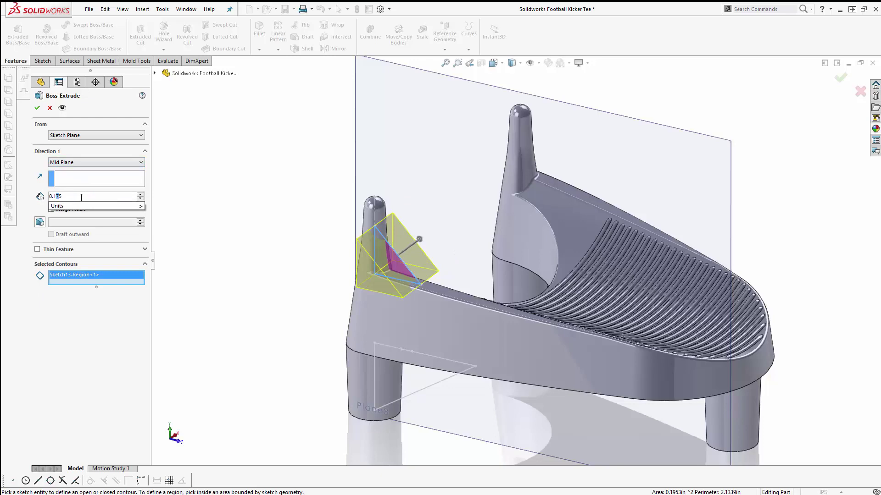
key("Return")
key("Return")
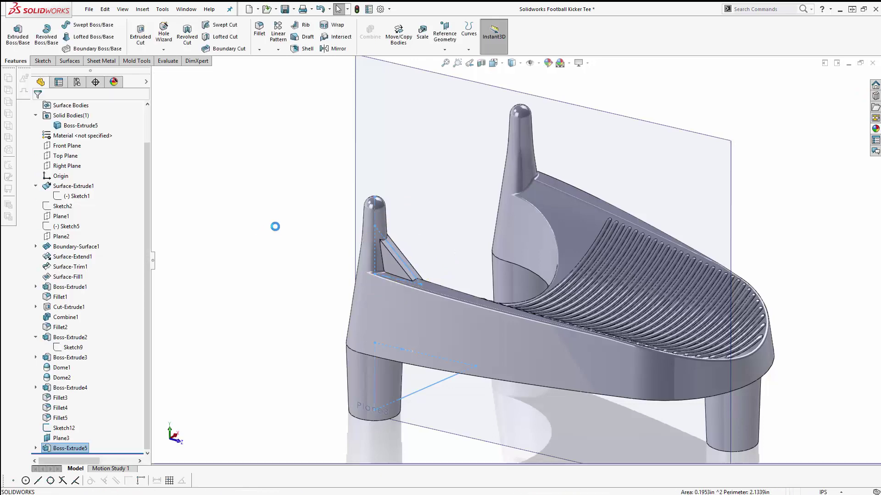
Step: Show the sketch used by the upper rib extrusion so its lower triangle can be reused
middle_click_drag(294, 256, 177, 377)
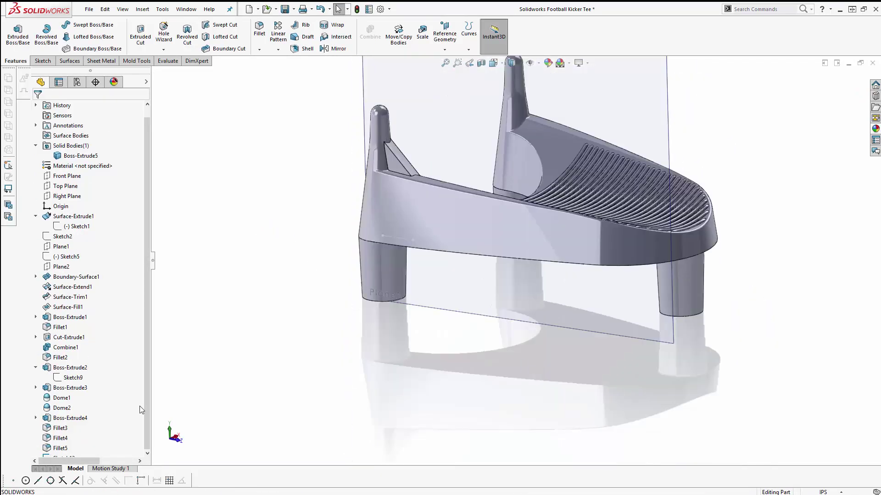
left_click(37, 418)
scroll(38, 418, "down", 1)
left_click(36, 448)
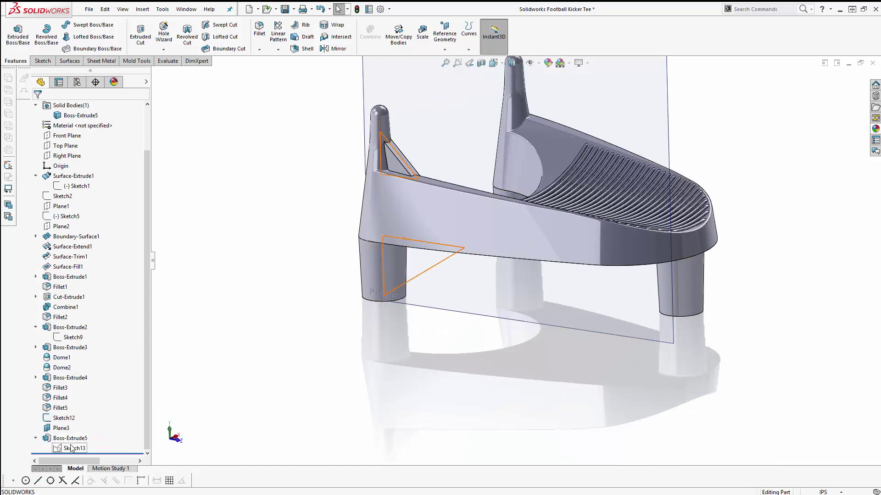
left_click(71, 448)
left_click(85, 426)
left_click(251, 347)
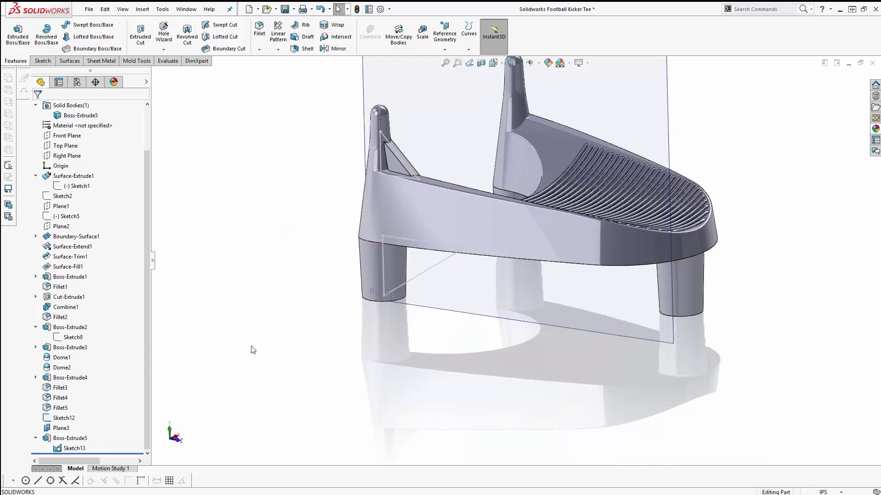
Step: Extrude the sketch's lower triangle region beside the leg as a Mid Plane boss 0.35 in thick
left_click(73, 448)
left_click(17, 34)
left_click(66, 278)
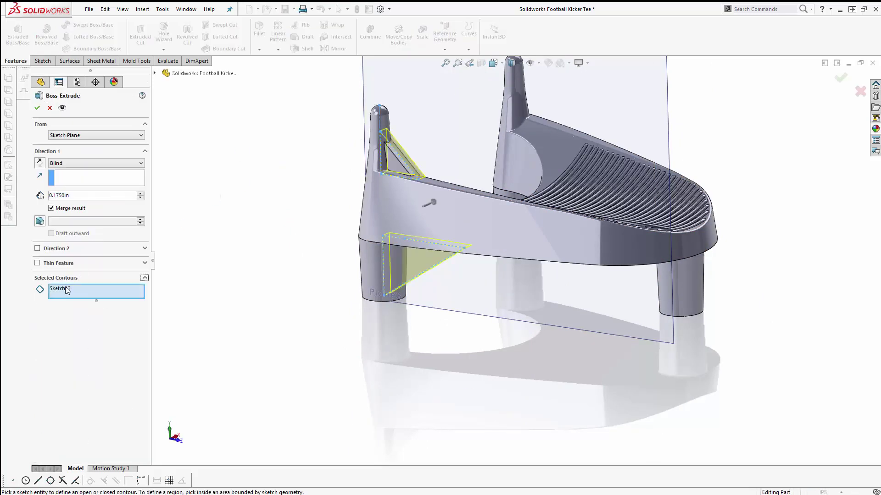
left_click(427, 264)
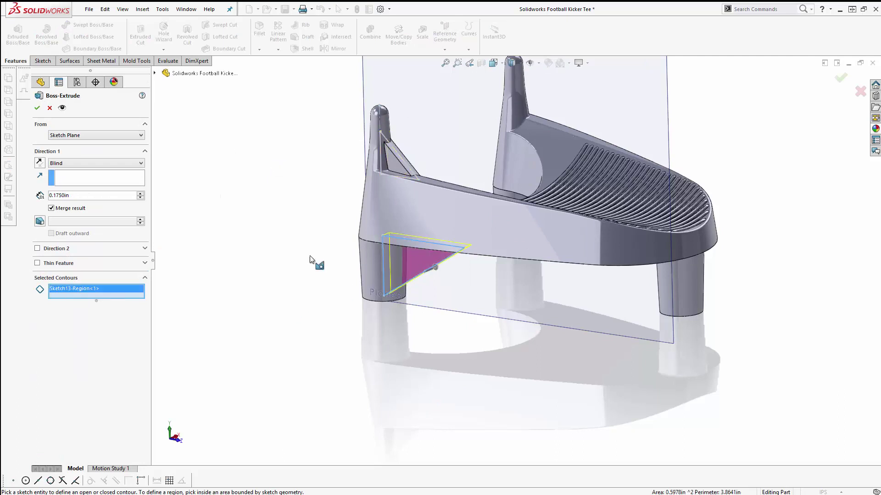
left_click(80, 165)
left_click(64, 214)
double_click(81, 195)
type("0.35")
key("Return")
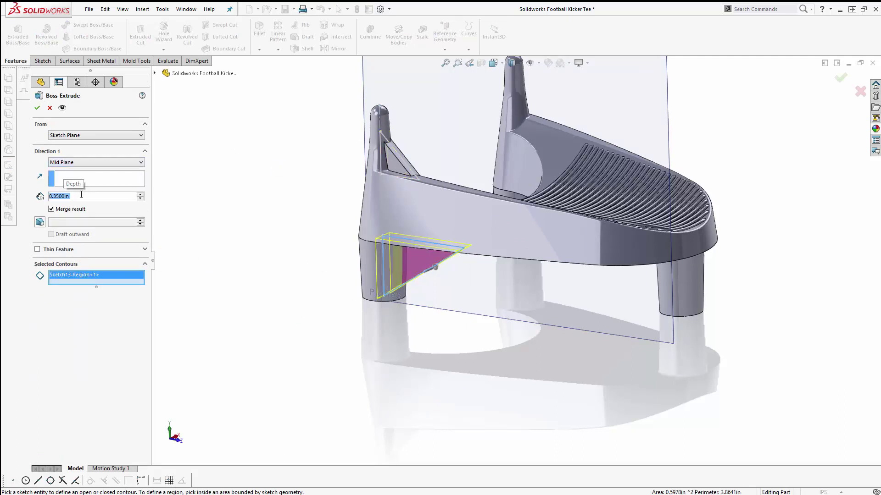
Step: Hide the ribs' reference plane and their shared sketch
left_click(530, 321)
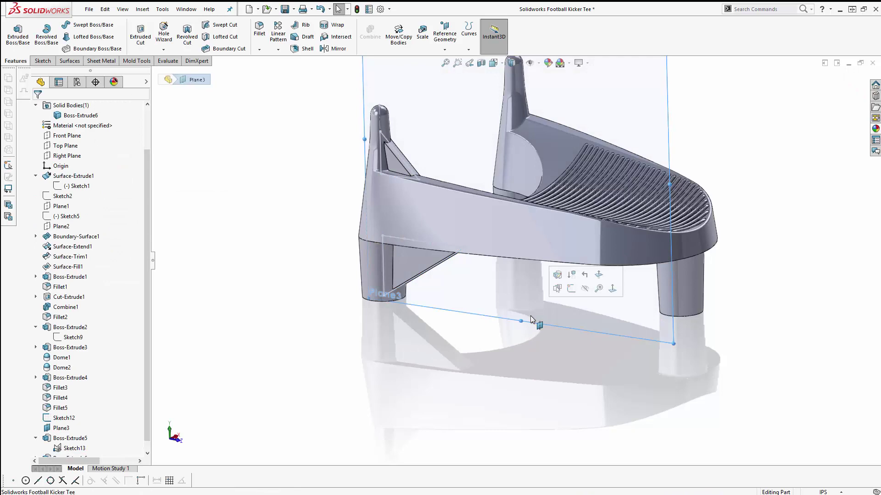
left_click(516, 381)
scroll(93, 425, "down", 1)
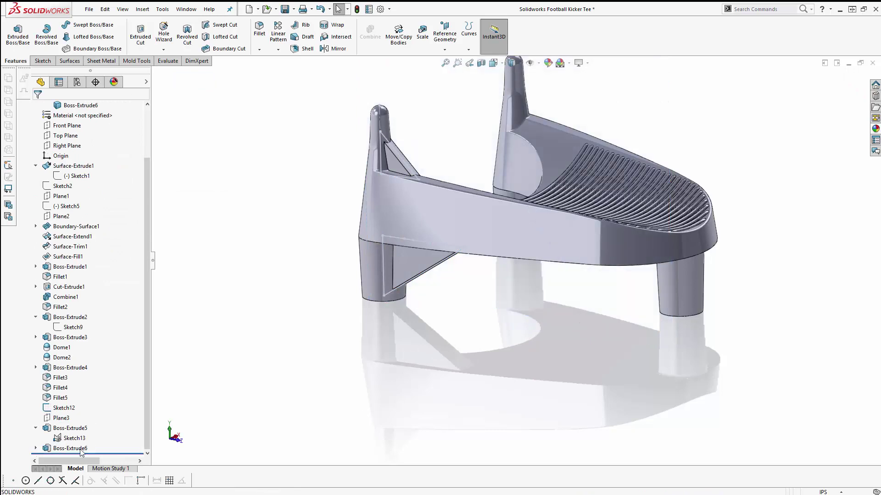
left_click(49, 448)
left_click(458, 351)
mouse_move(458, 351)
middle_mouse_down()
mouse_move(489, 278)
mouse_move(413, 316)
mouse_move(397, 350)
mouse_move(403, 340)
middle_mouse_up()
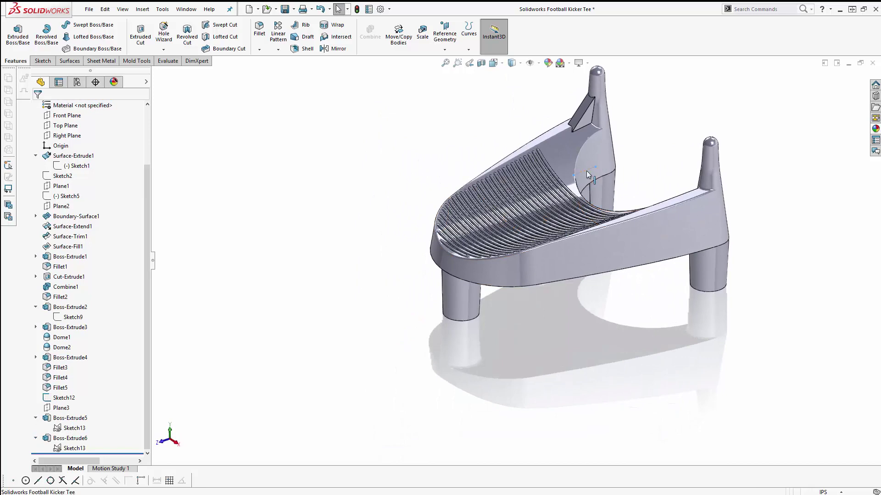
left_click(586, 170)
left_click(679, 127)
Step: Start a Fillet with a 0.0875 in radius and select the two long sloping edges of the upper rib
key("f")
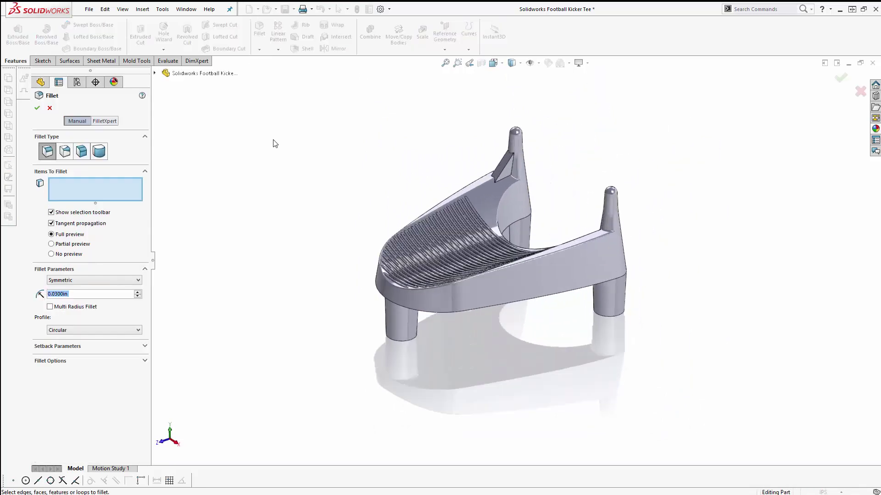
scroll(527, 194, "down", 5)
type("0.0")
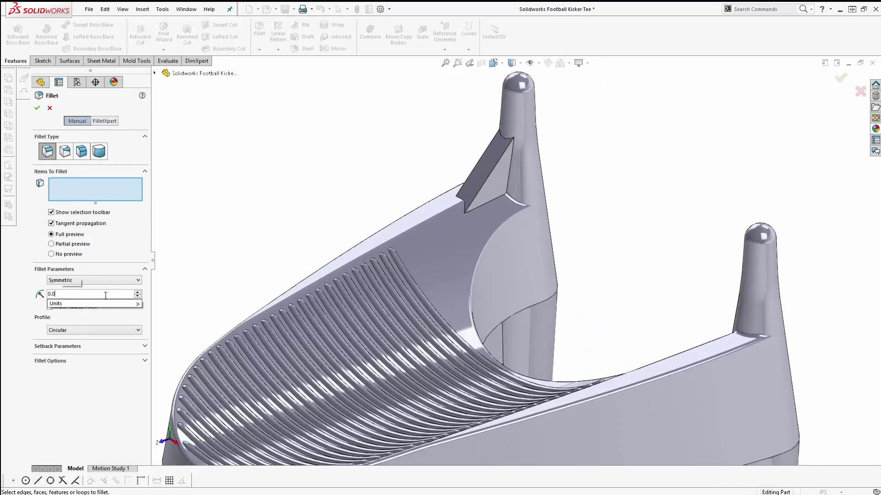
type("875")
key("Return")
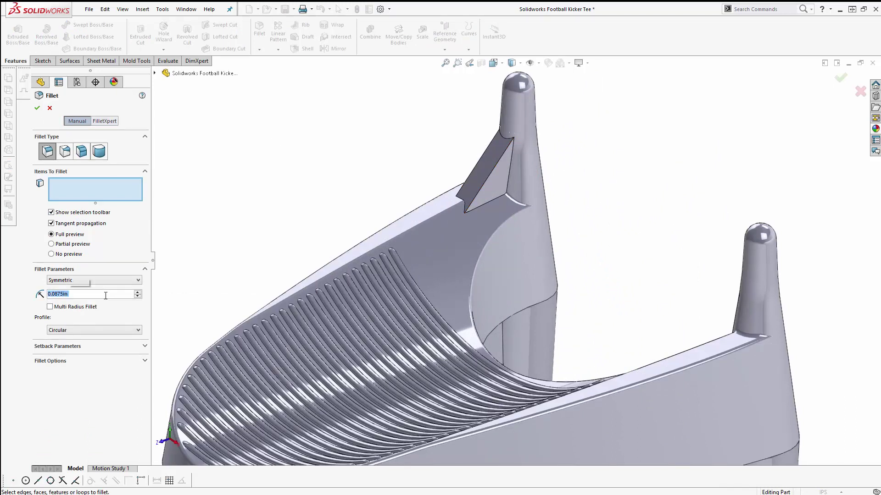
left_click(490, 167)
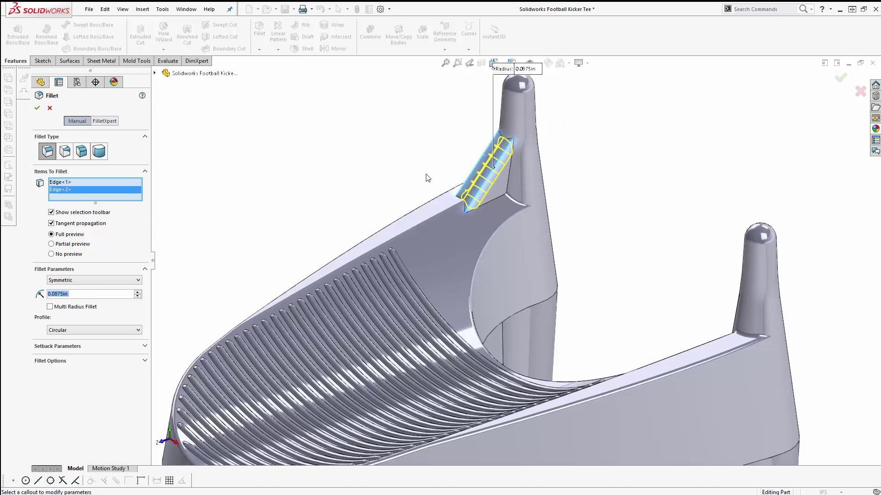
Step: Add the lower rib's two long sloping edges to the fillet and enable multiple radii
middle_click_drag(427, 178, 490, 97)
left_click(519, 298)
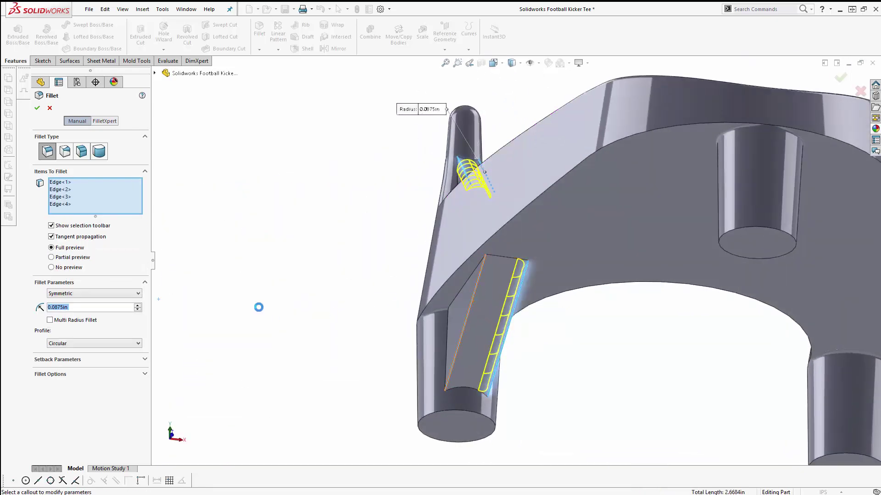
left_click(51, 320)
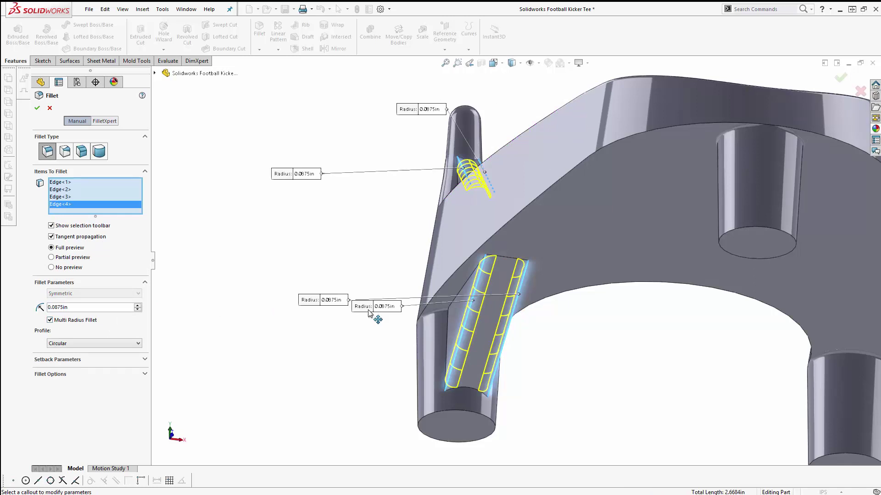
left_click_drag(368, 313, 355, 381)
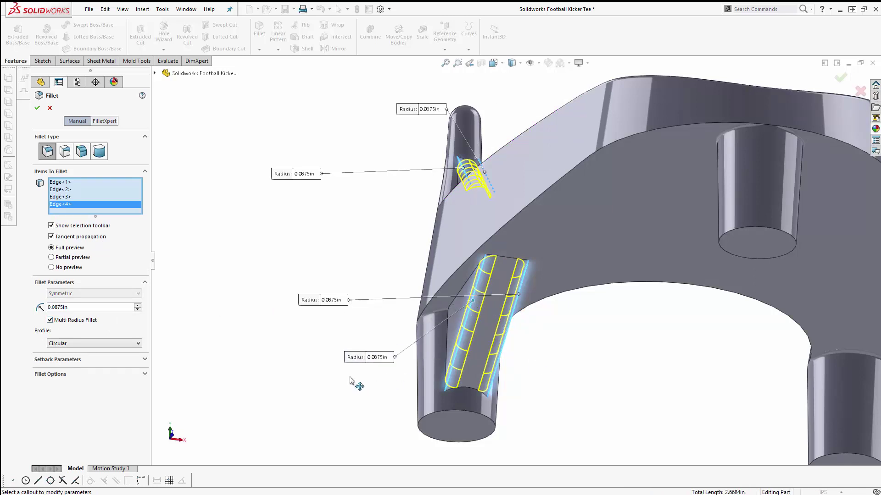
Step: Set the fillet radius on both lower rib edges to 0.175 in and apply the fillet
left_click(373, 360)
type("0.")
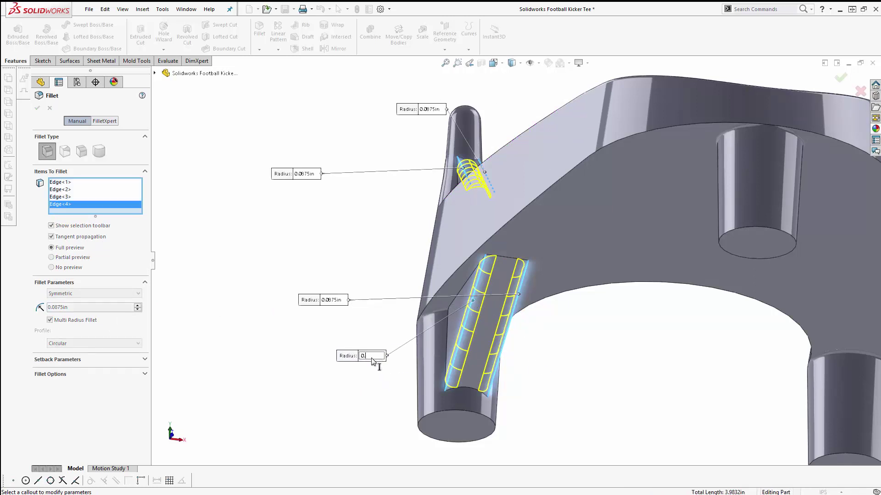
type("175")
key("Return")
left_click(338, 302)
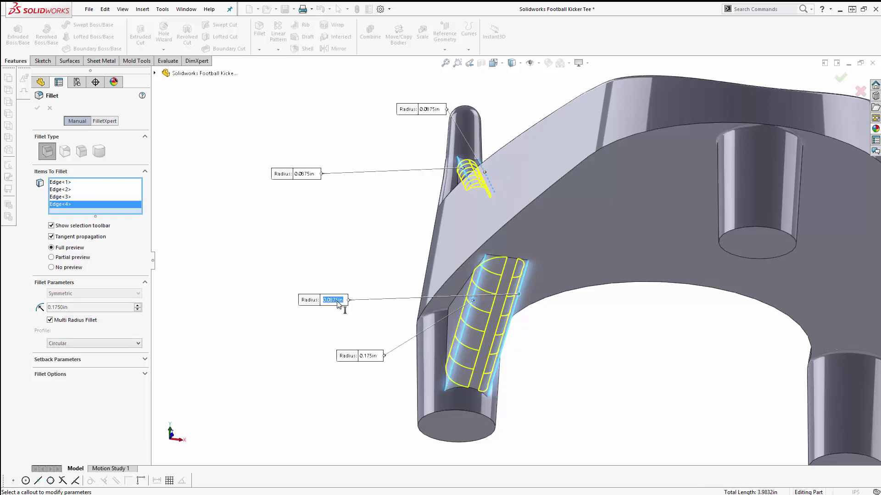
type("0.175")
key("Return")
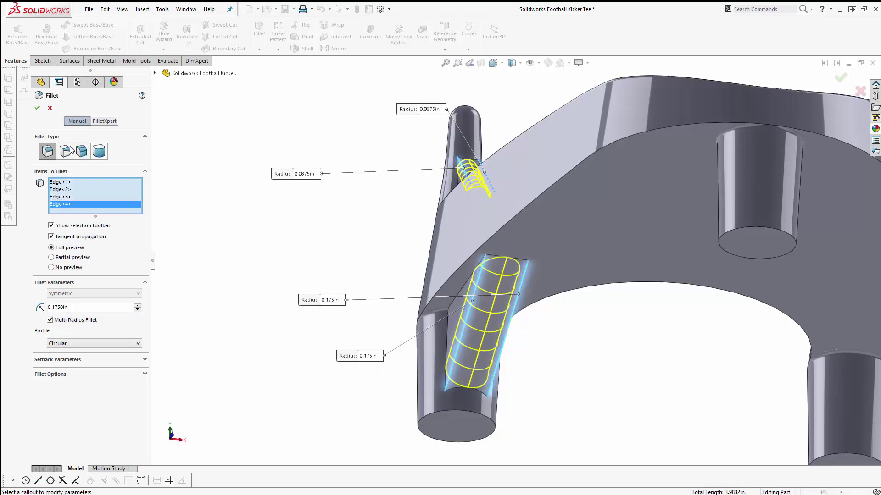
scroll(261, 234, "up", 5)
middle_click_drag(406, 233, 436, 312)
scroll(584, 248, "up", 3)
scroll(584, 248, "down", 5)
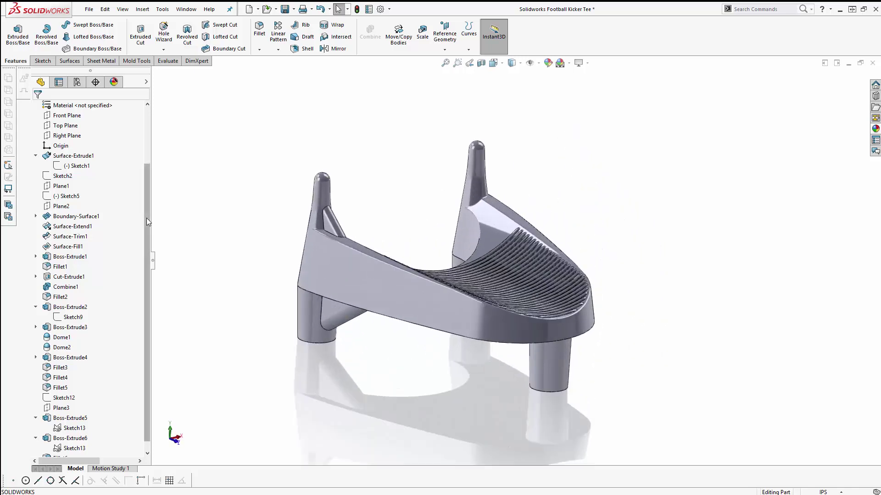
Step: Start a new sketch on the Right Plane and switch to the Right view
left_click_drag(146, 226, 83, 190)
left_click(77, 196)
left_click(82, 181)
left_click(495, 64)
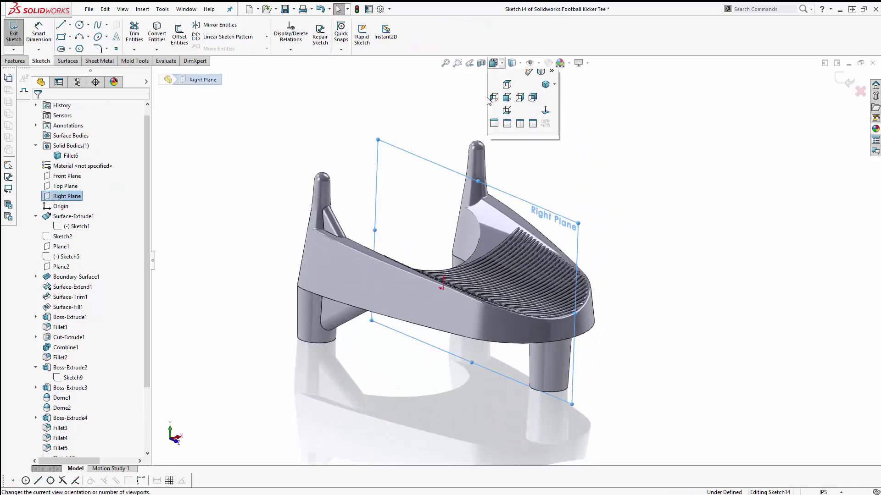
left_click(518, 98)
left_click(486, 111)
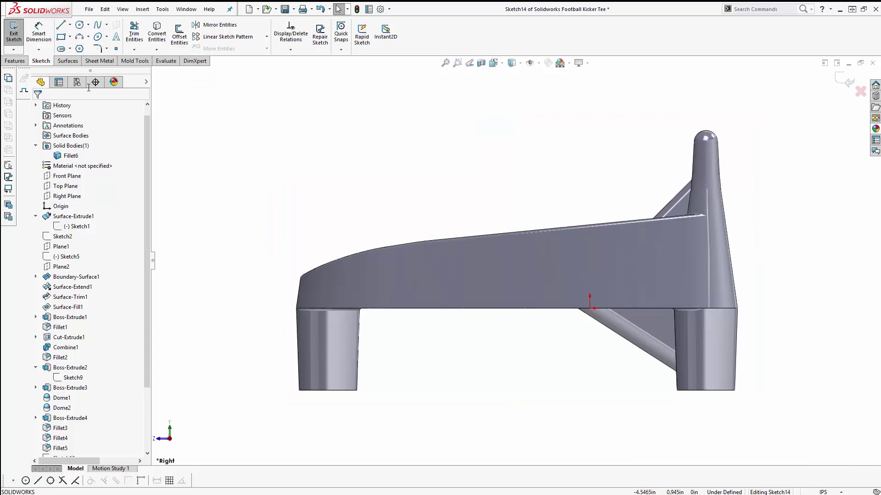
Step: Sketch a right triangle up the front leg's centre, about 1.36 in wide along the tee's underside, ending at the leg's base
left_click(62, 26)
scroll(357, 393, "down", 5)
left_click(283, 385)
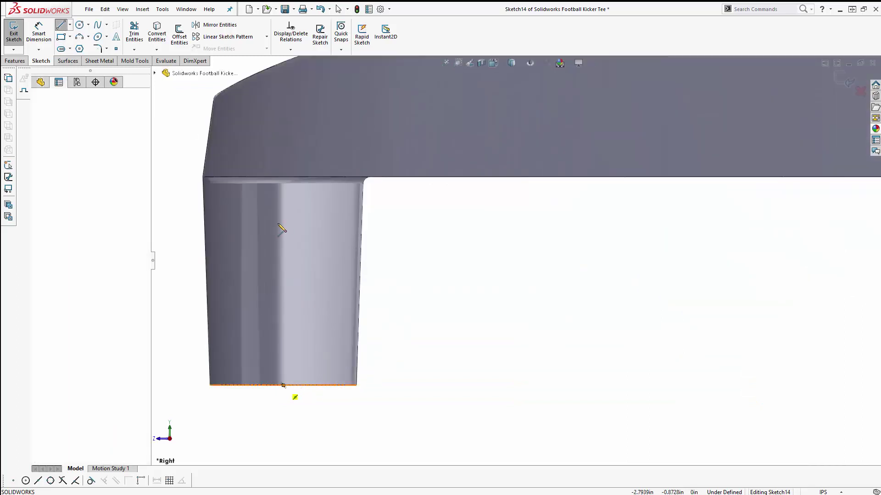
left_click(283, 177)
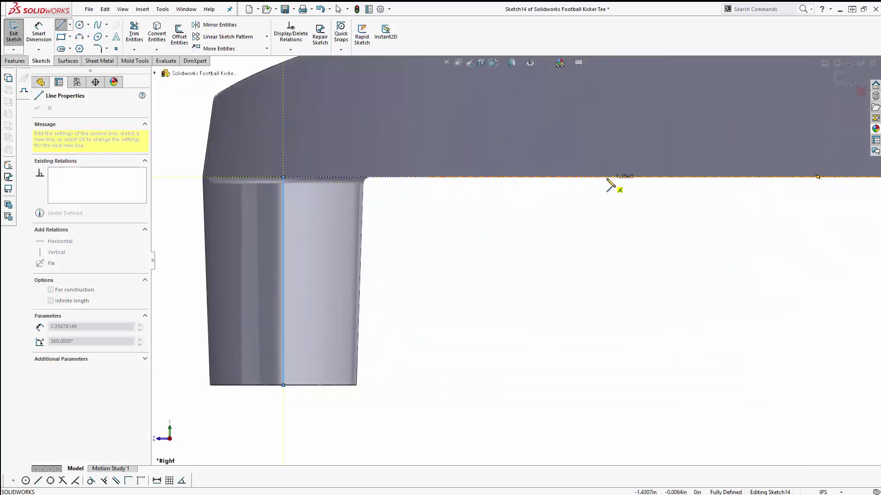
left_click(607, 177)
left_click(284, 386)
key("Escape")
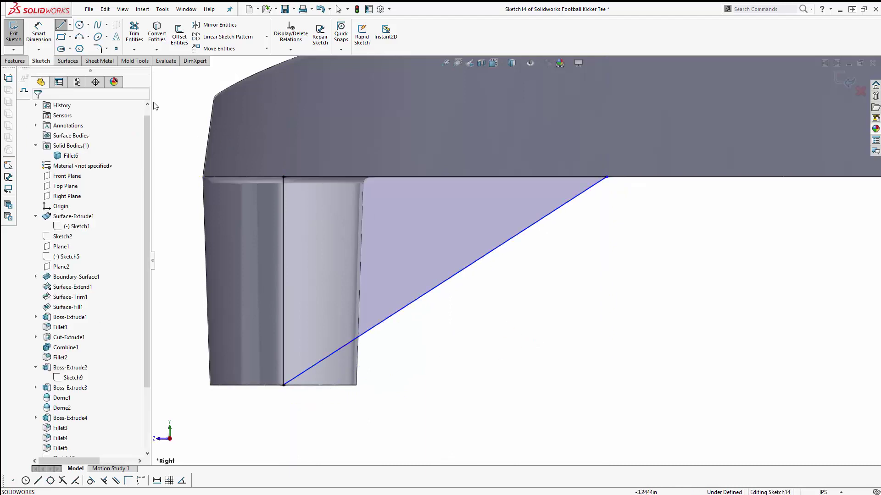
Step: Place a sketch point where the front leg's rounded base meets the tee's underside
scroll(399, 192, "down", 5)
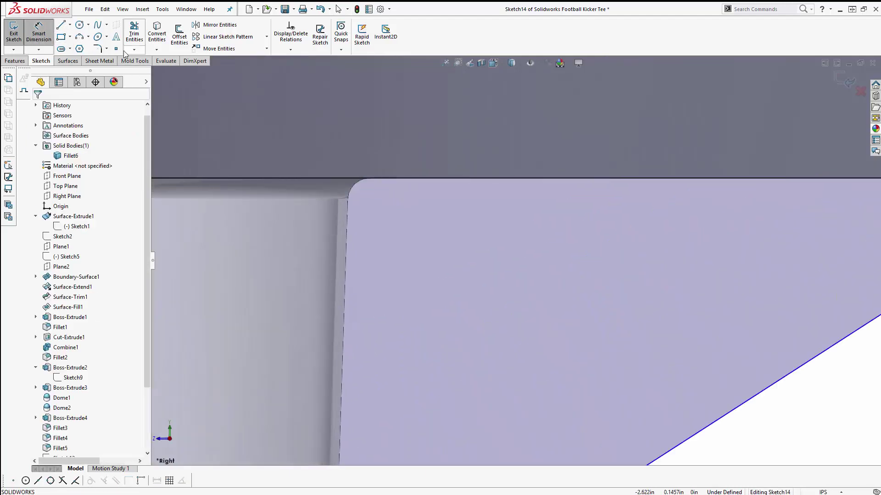
left_click(115, 50)
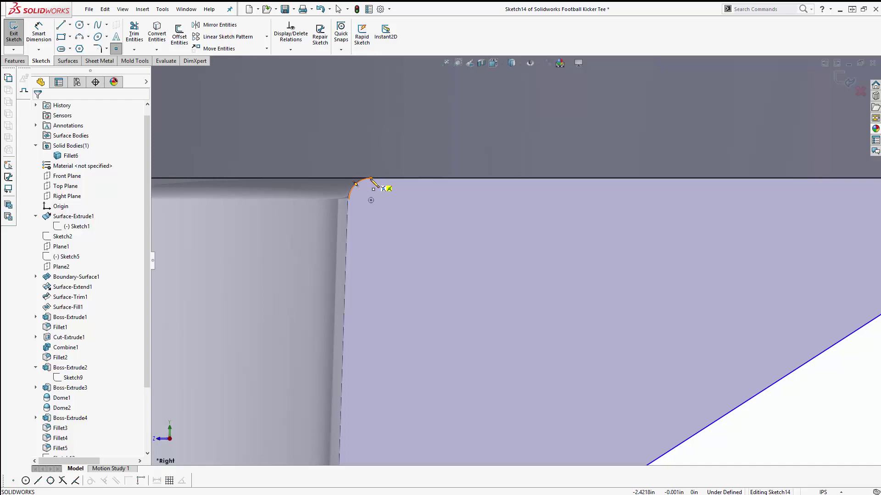
left_click(371, 178)
key("Escape")
Step: Dimension the distance from the sketch point to the triangle's far corner along the underside as 1 in
left_click(39, 33)
left_click(371, 179)
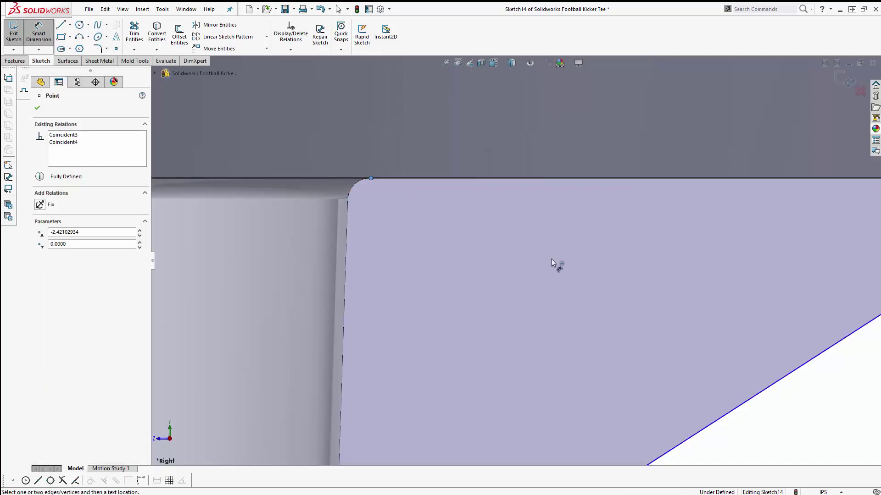
scroll(551, 263, "up", 5)
left_click(676, 237)
left_click(605, 332)
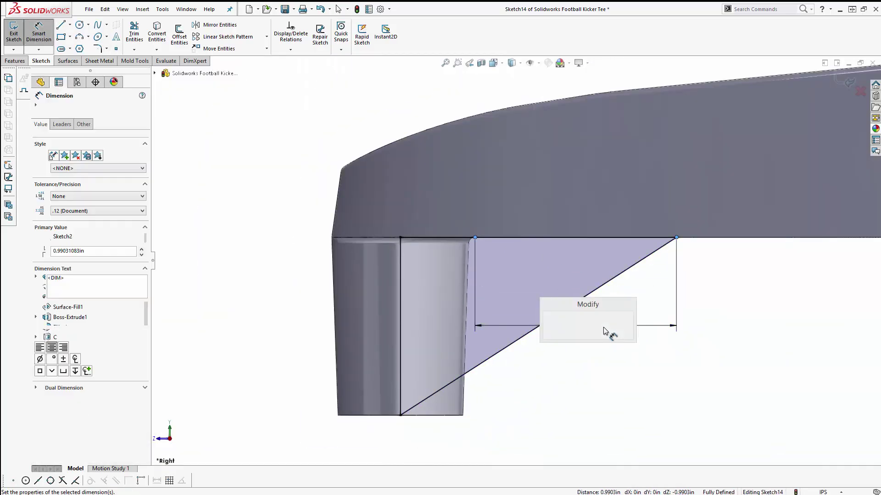
type("1")
key("Return")
key("Escape")
Step: Exit the triangle sketch and extrude it 0.35 in as a Mid Plane boss merged with the tee
scroll(576, 312, "up", 5)
middle_click_drag(576, 313, 647, 343)
scroll(661, 297, "up", 3)
scroll(496, 182, "down", 1)
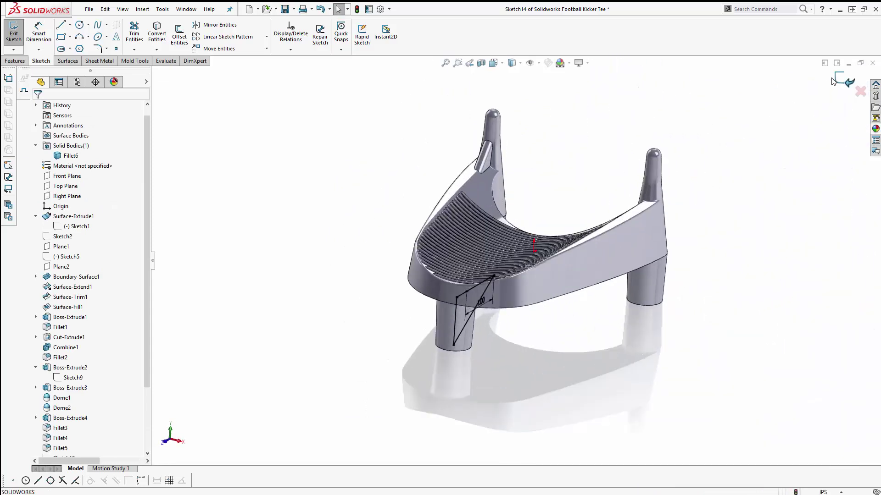
left_click(839, 81)
left_click(233, 241)
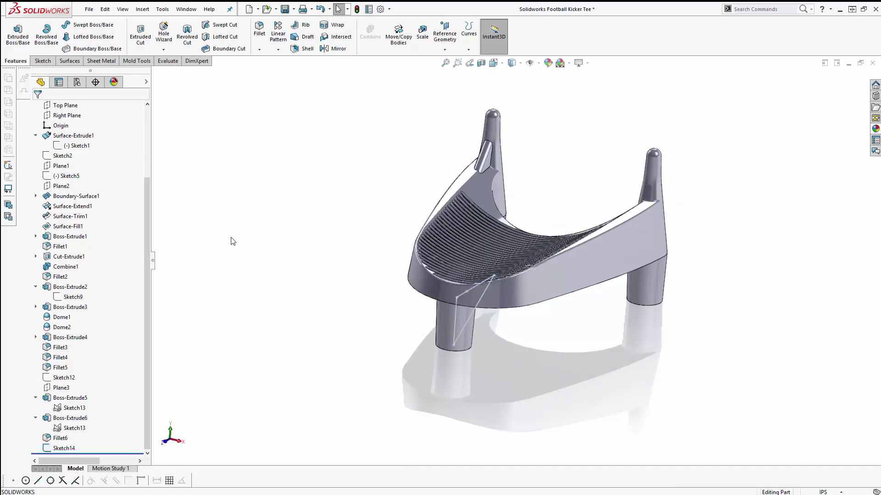
left_click(11, 44)
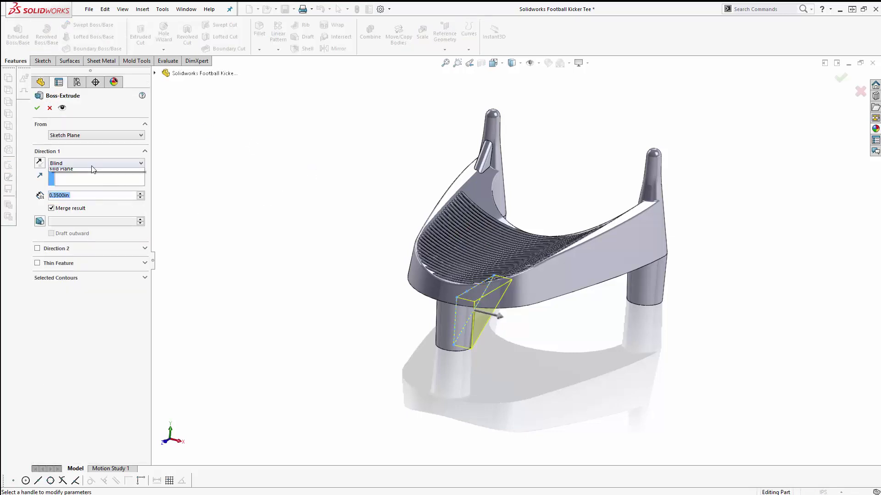
left_click(88, 203)
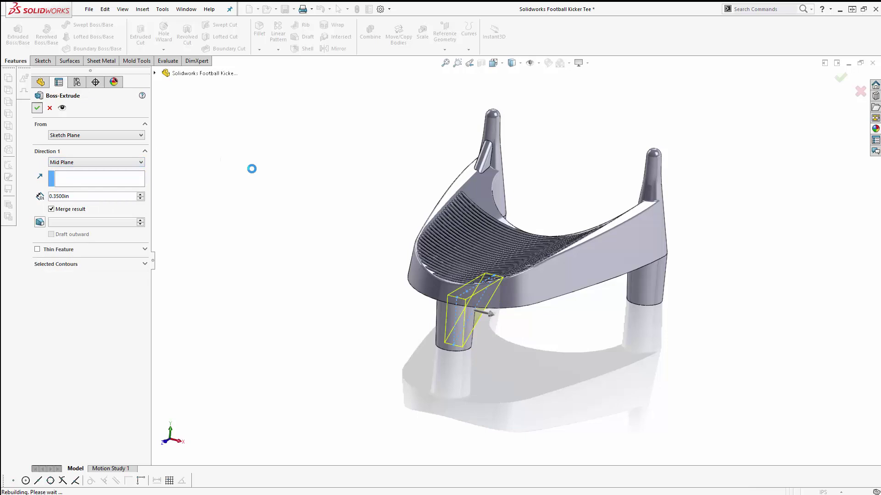
Step: Fillet the front leg rib's two long sloping edges with a 0.175 in radius
middle_click_drag(310, 262, 323, 211)
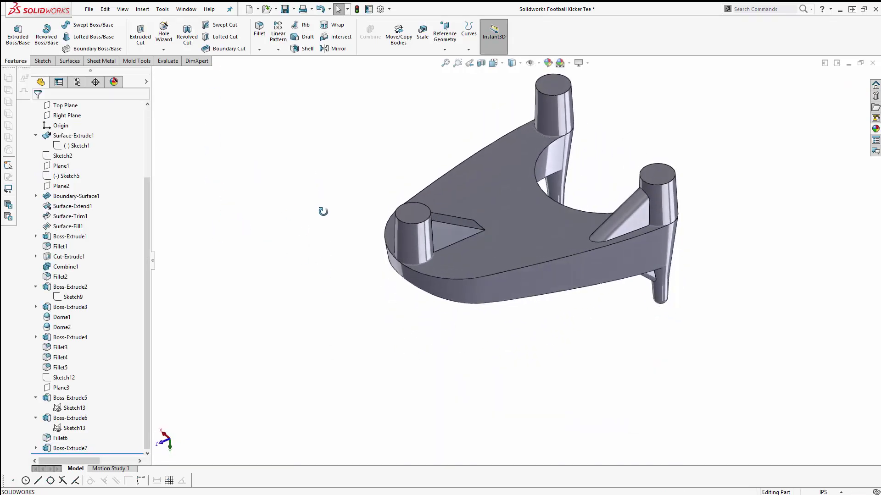
scroll(520, 237, "down", 2)
scroll(382, 157, "down", 1)
scroll(464, 233, "down", 2)
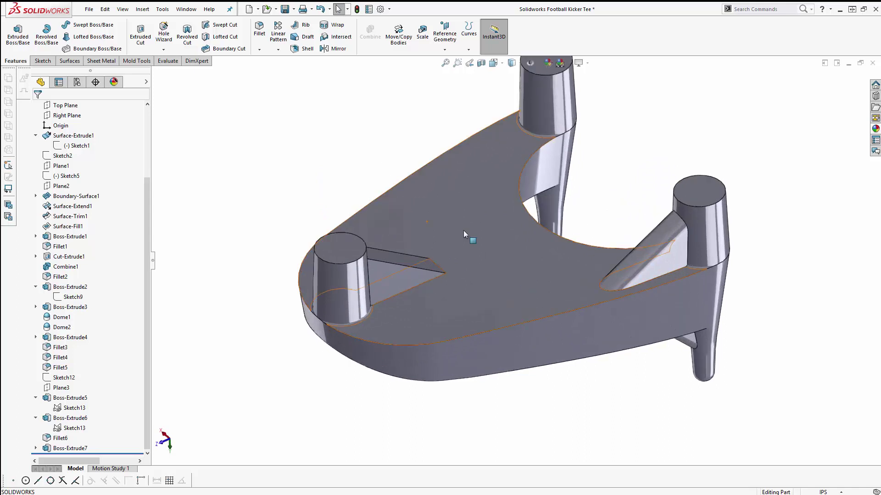
left_click(385, 268)
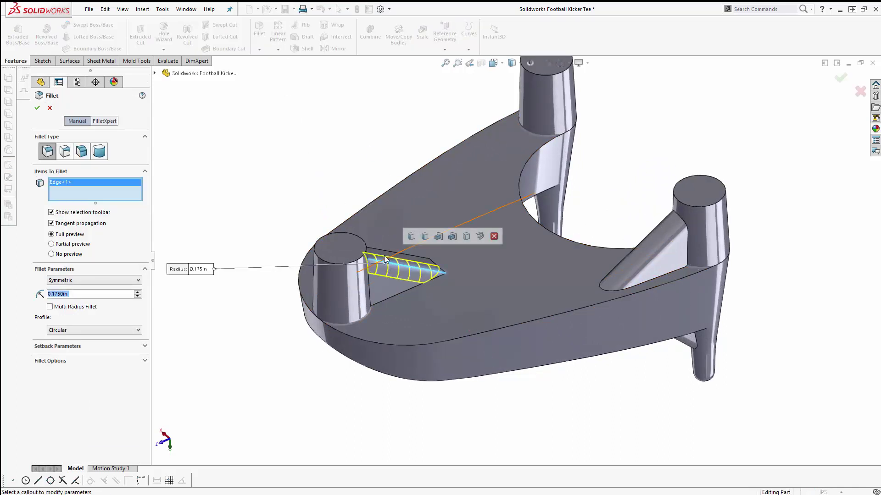
left_click(384, 250)
middle_click_drag(321, 163, 294, 227)
left_click(38, 108)
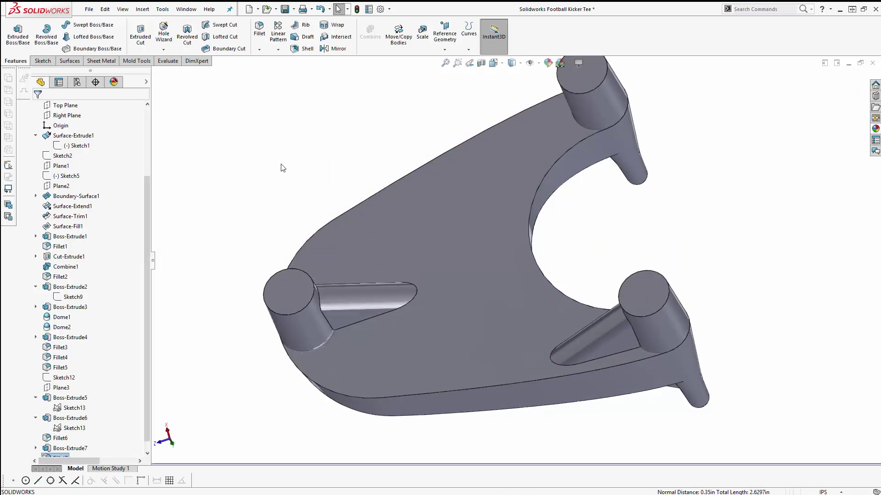
Step: Mirror the rear peg's rib, the rear leg's rib and their edge fillet across the Right Plane
middle_click_drag(281, 165, 564, 401)
scroll(482, 197, "up", 2)
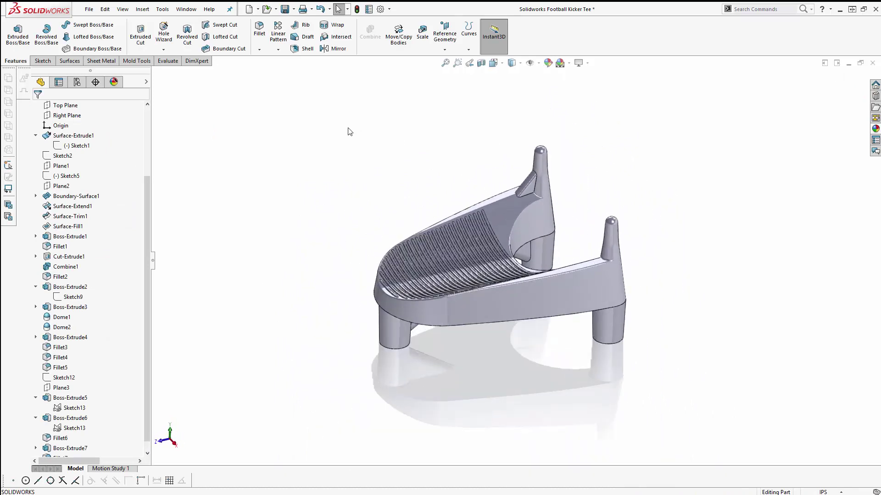
left_click(69, 115)
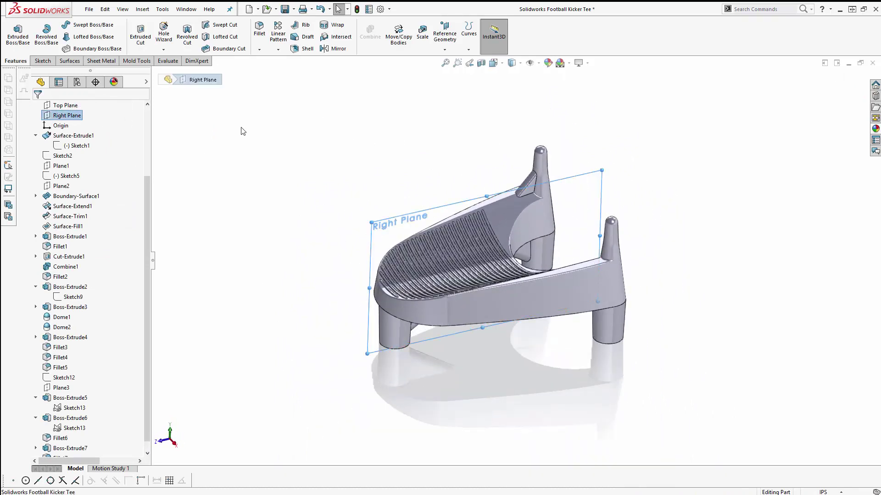
left_click(337, 49)
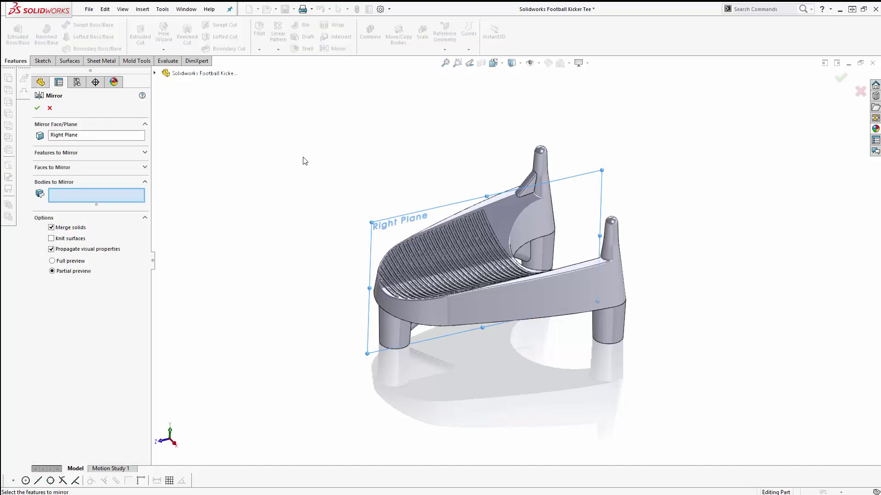
left_click(61, 154)
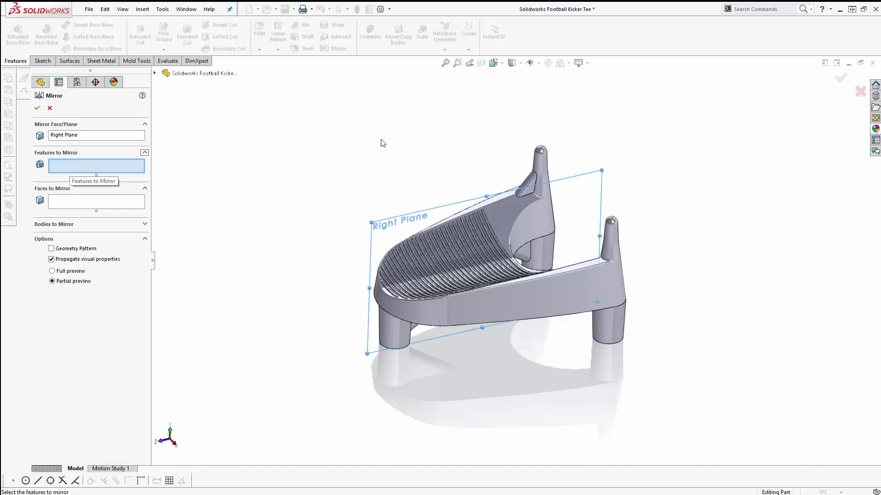
scroll(532, 216, "down", 5)
left_click(516, 147)
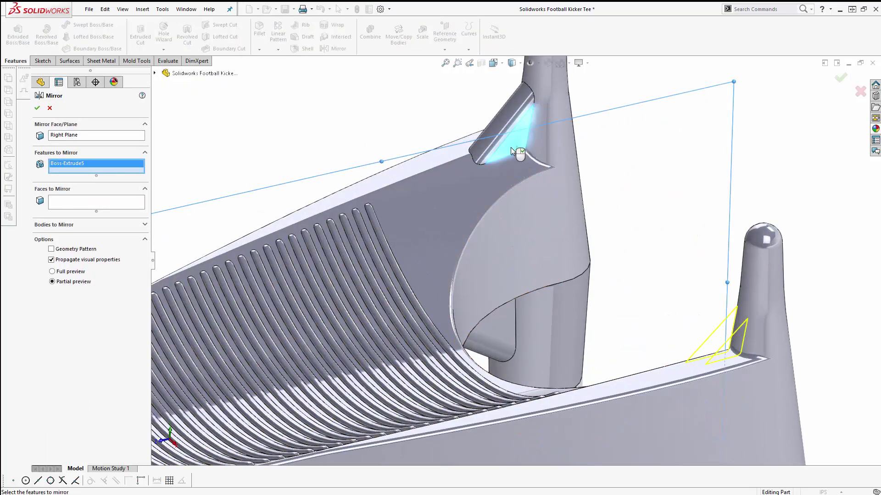
middle_click_drag(491, 144, 505, 295)
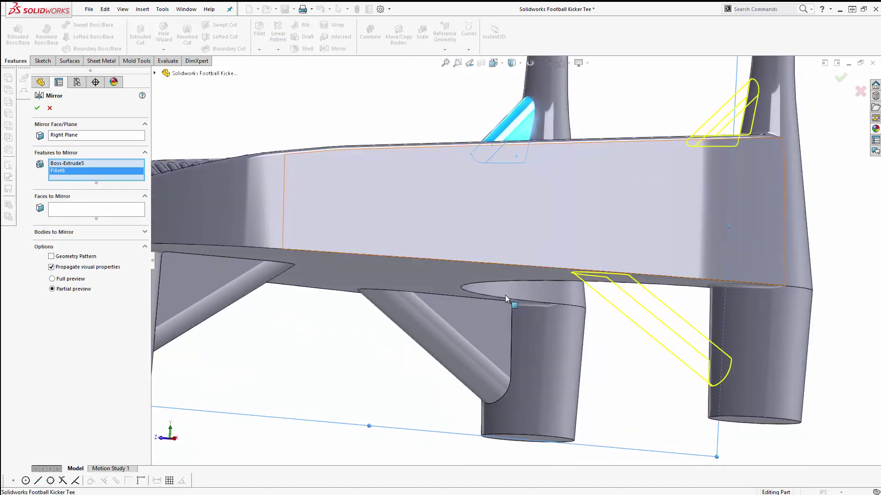
left_click(480, 337)
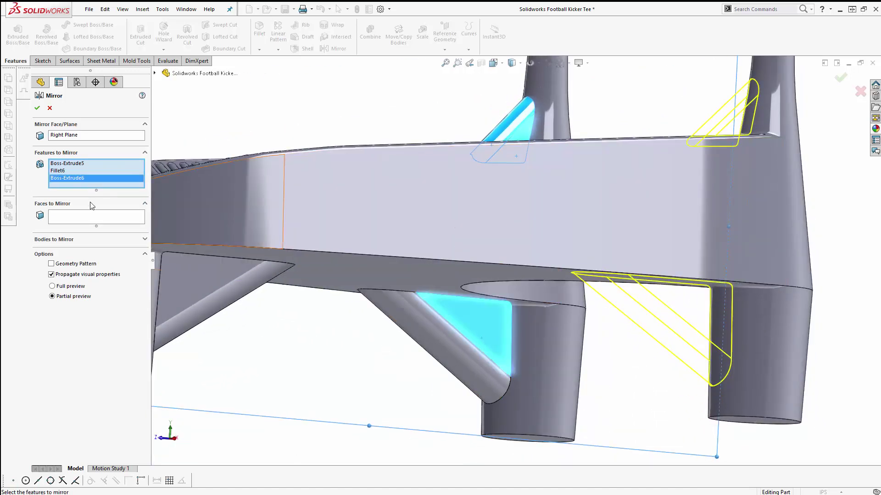
left_click(38, 108)
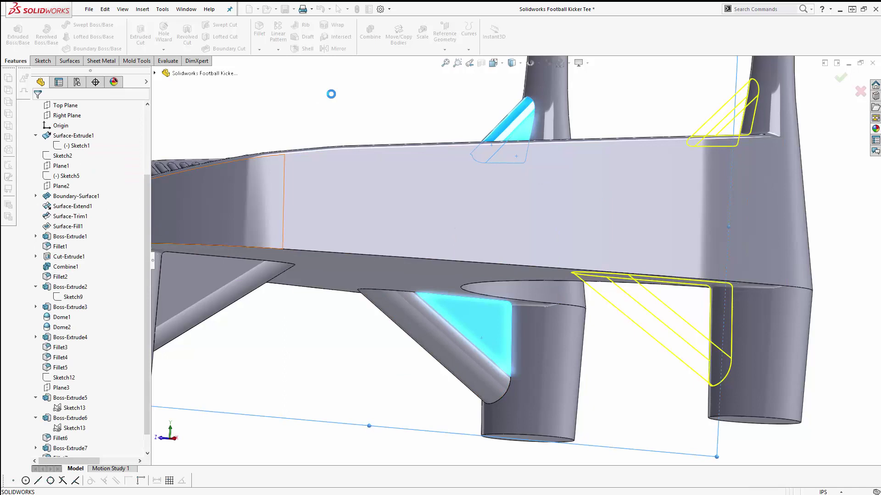
Step: Start a 0.05 in fillet and select the junction edges of both rear peg ribs and one rear leg rib
scroll(346, 96, "up", 6)
middle_click_drag(367, 119, 568, 186)
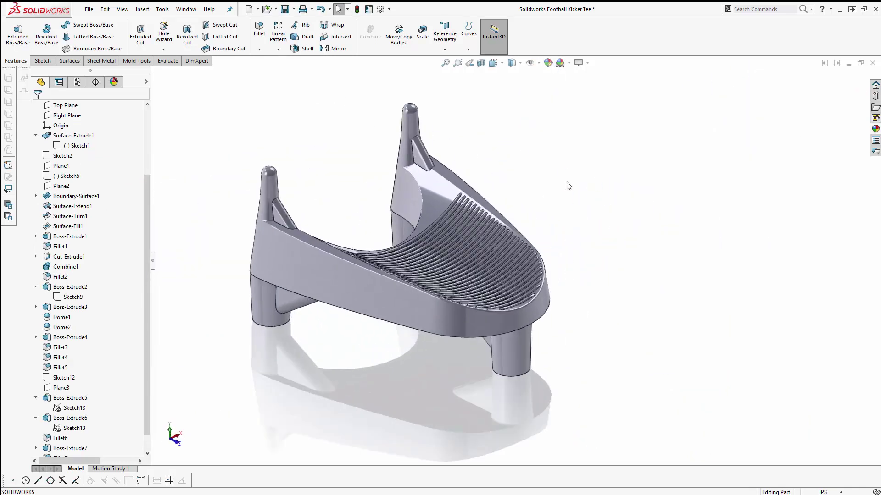
left_click(260, 28)
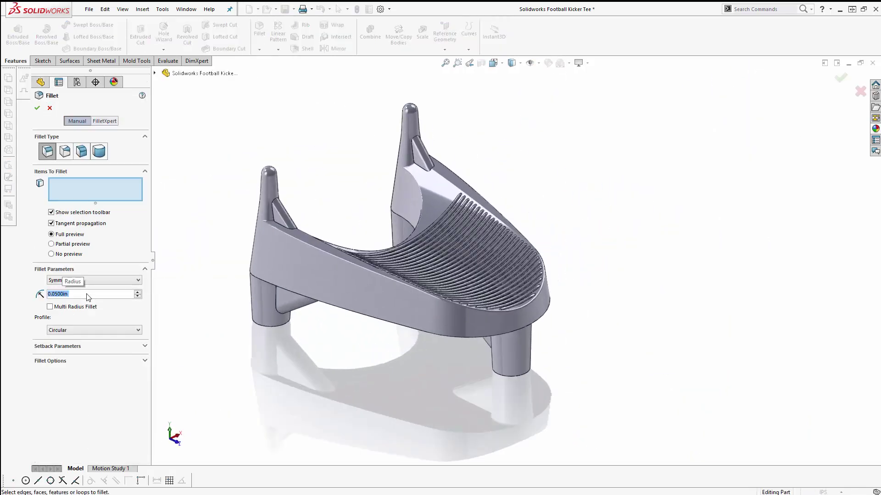
scroll(244, 289, "down", 5)
left_click(299, 241)
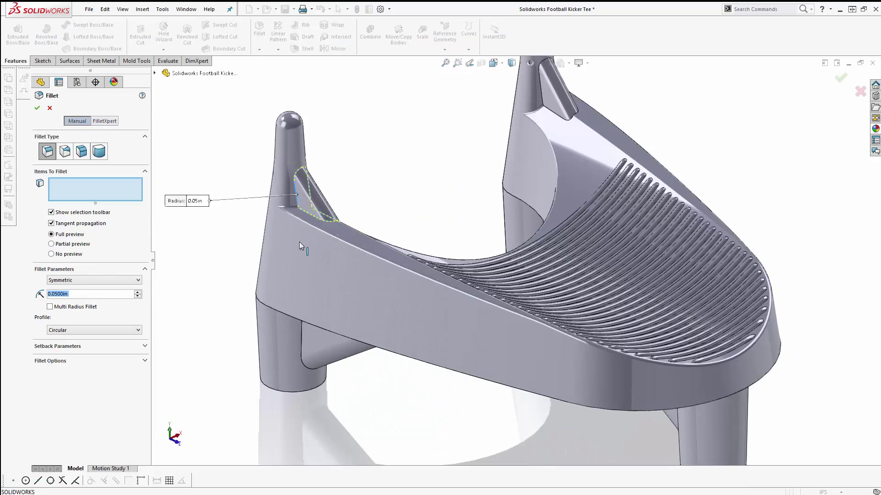
left_click(301, 335)
left_click(541, 92)
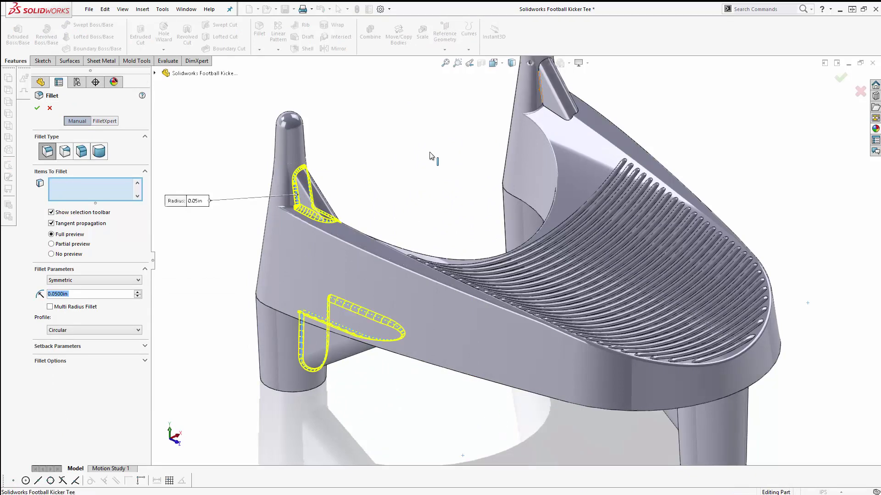
Step: Add the other rear leg rib's junction edges to the selection and apply the 0.05 in fillet
scroll(445, 166, "up", 2)
middle_click_drag(464, 180, 632, 149)
scroll(616, 257, "down", 4)
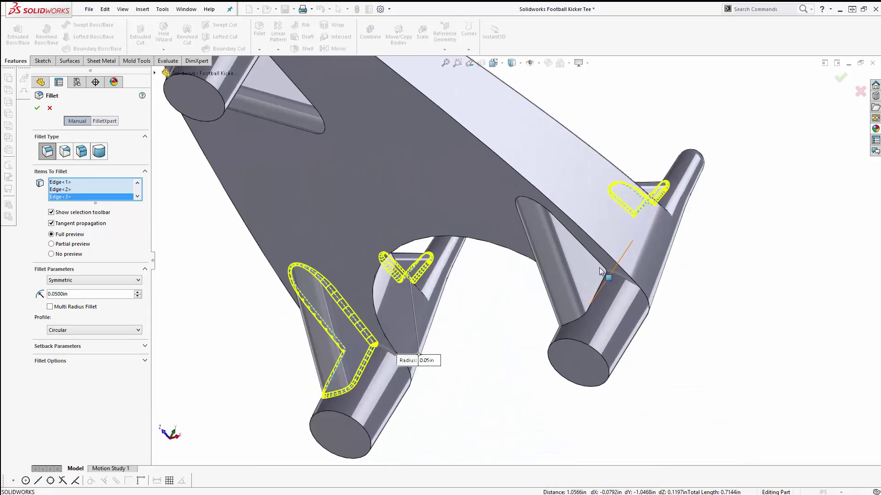
left_click(596, 261)
key("f")
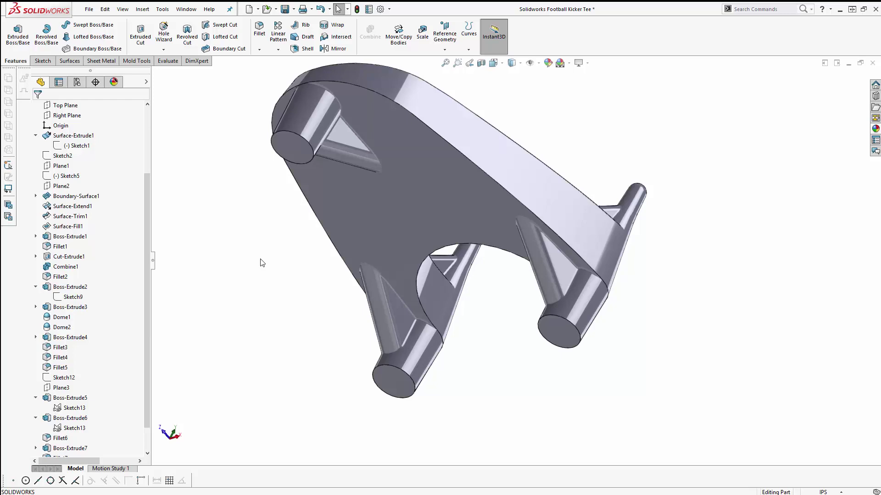
Step: Start a new sketch on the Right Plane and switch to the Left view
middle_click_drag(334, 187, 531, 203)
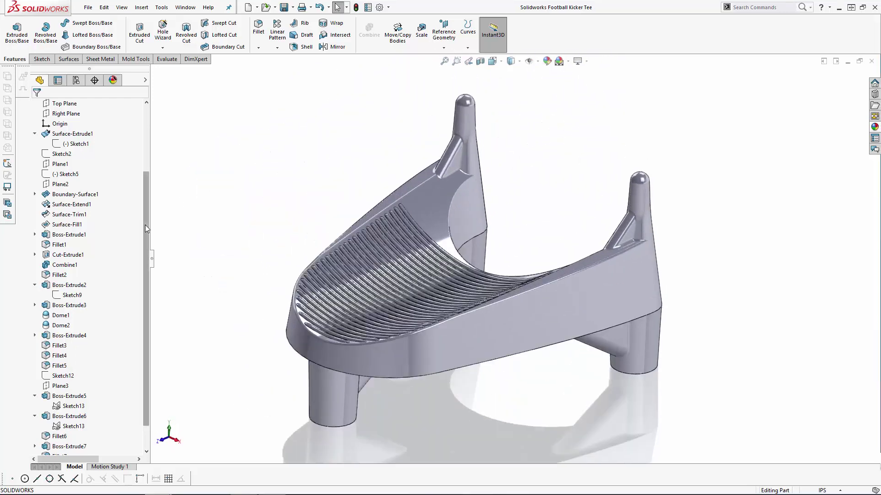
left_click_drag(145, 226, 145, 151)
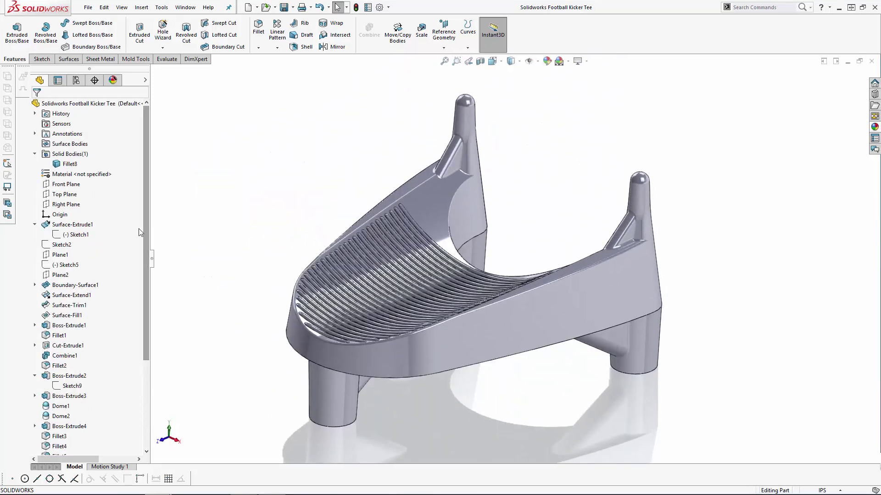
left_click(74, 210)
left_click(80, 191)
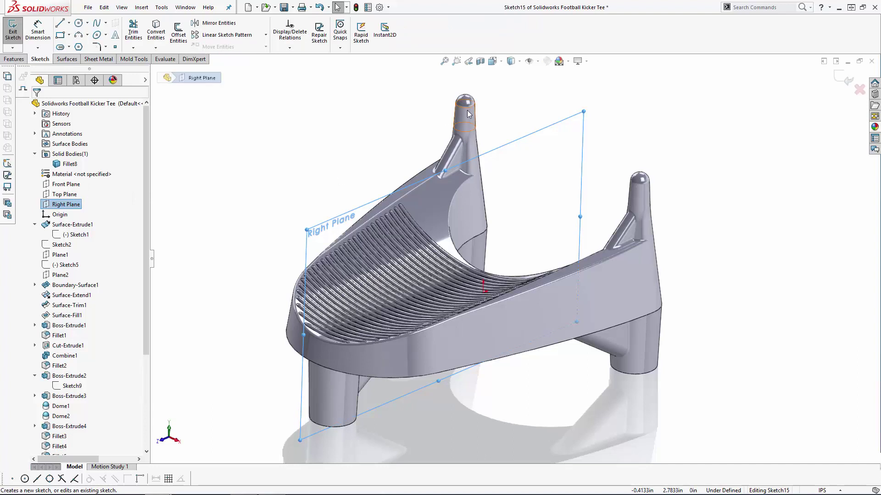
left_click(495, 61)
left_click(534, 109)
left_click(494, 61)
left_click(507, 104)
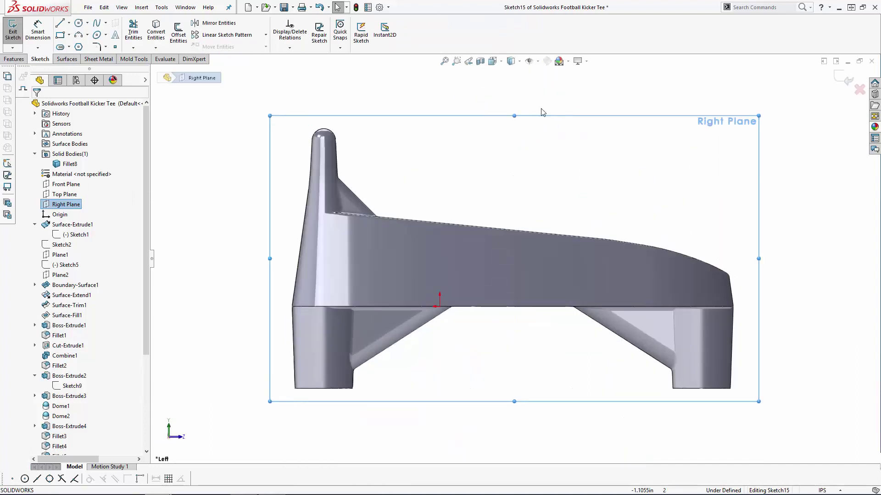
left_click(591, 92)
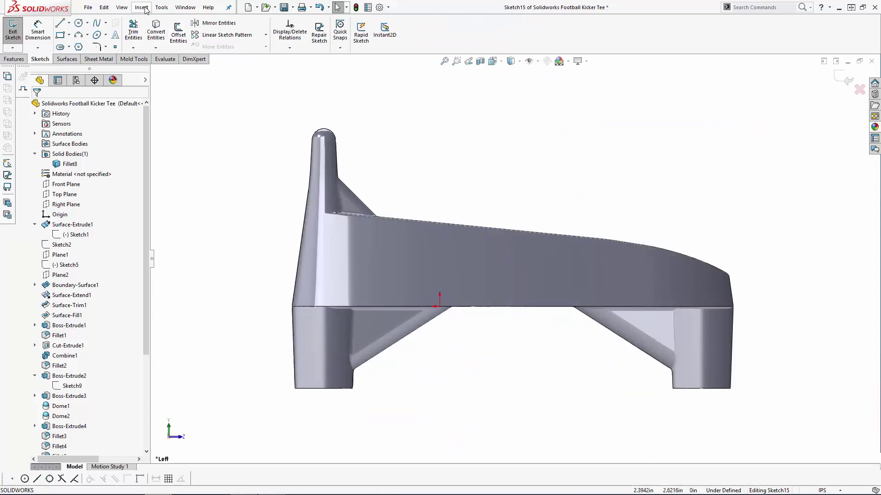
Step: Insert the Solidworks_logo_bw image into the sketch as a sketch picture
left_click(164, 8)
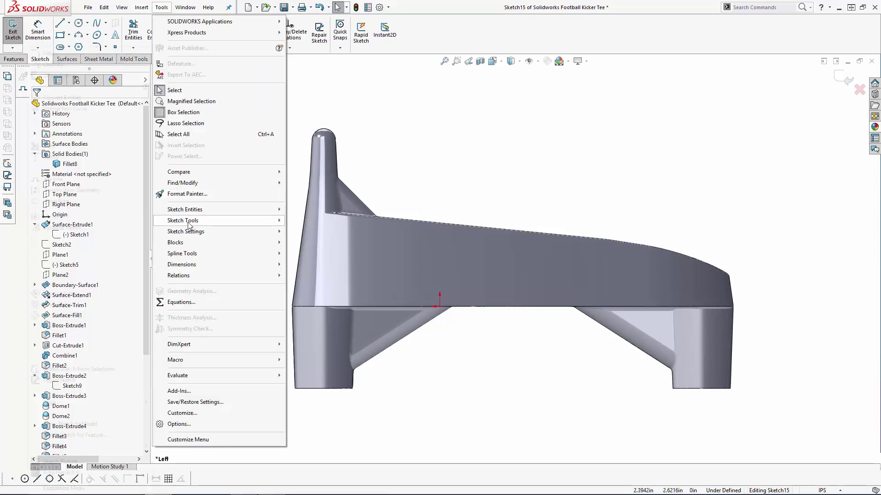
mouse_move(184, 221)
left_click(62, 461)
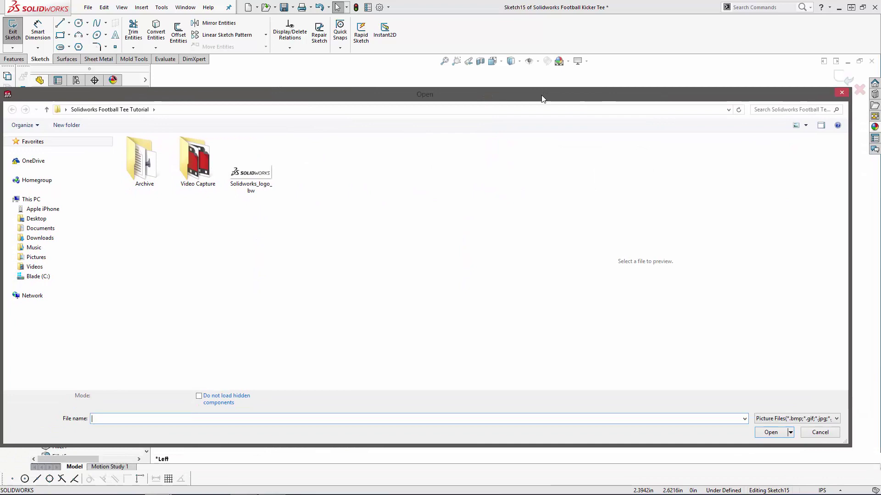
left_click(274, 171)
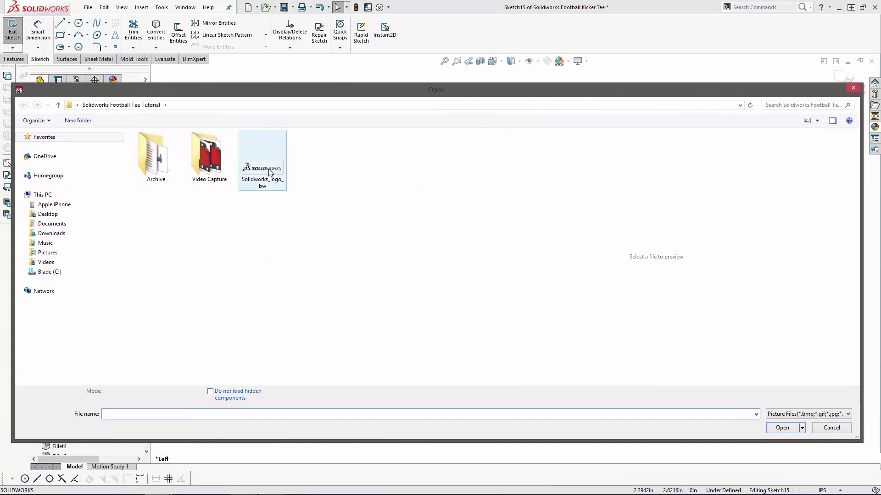
left_click(780, 424)
scroll(609, 193, "up", 18)
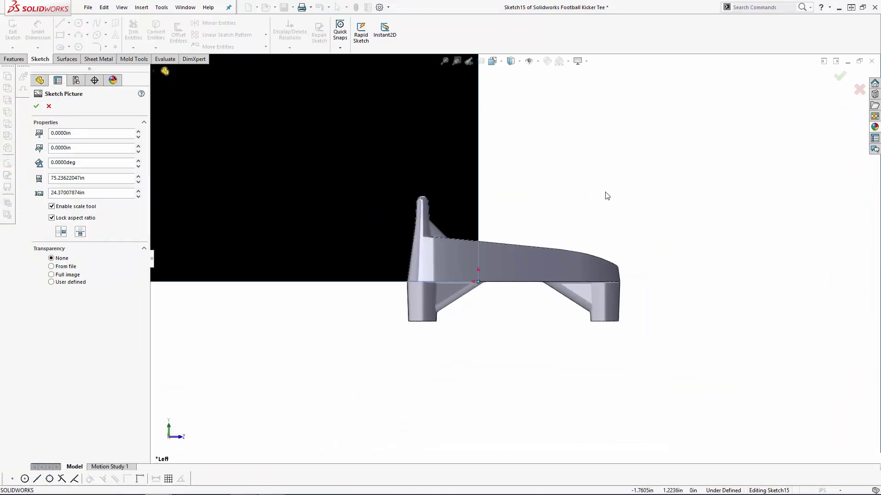
Step: Configure the logo picture with From file transparency, the scale tool disabled, and a horizontal flip
scroll(446, 196, "down", 2)
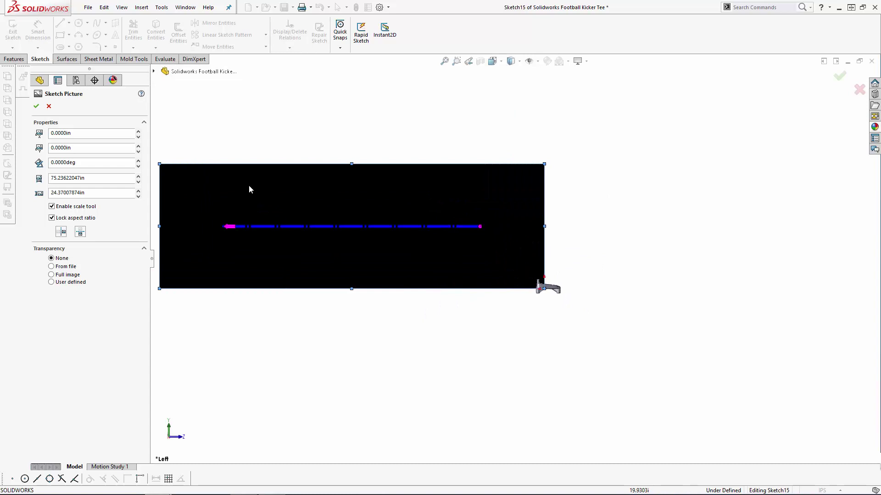
left_click(52, 266)
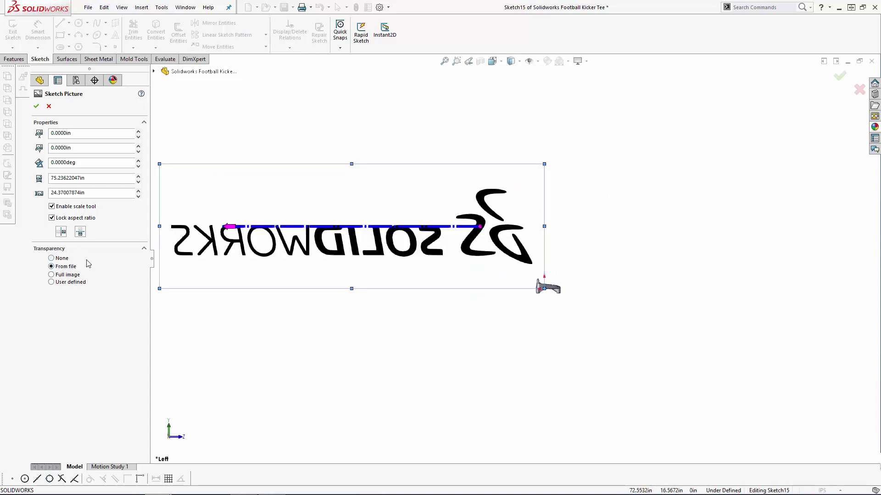
left_click(63, 210)
left_click(63, 232)
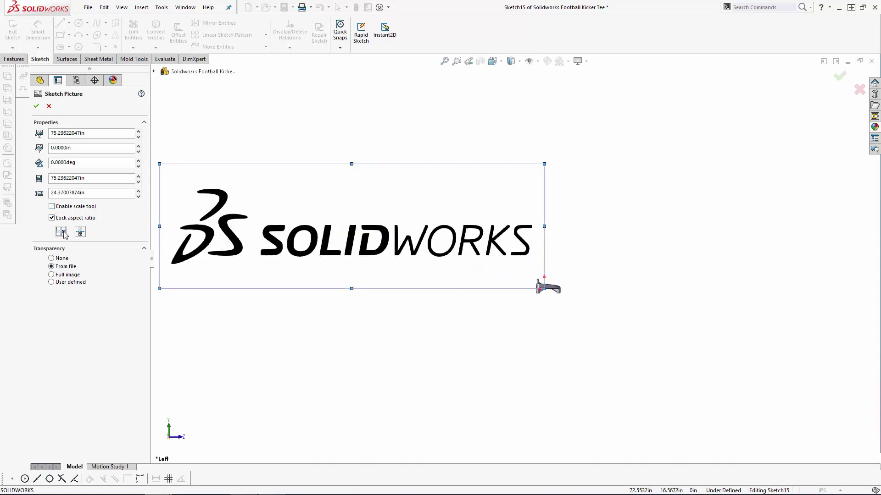
Step: Scale the logo picture down to about 6.66 in wide and move it over the tee's side
left_click_drag(160, 164, 510, 277)
scroll(544, 293, "down", 13)
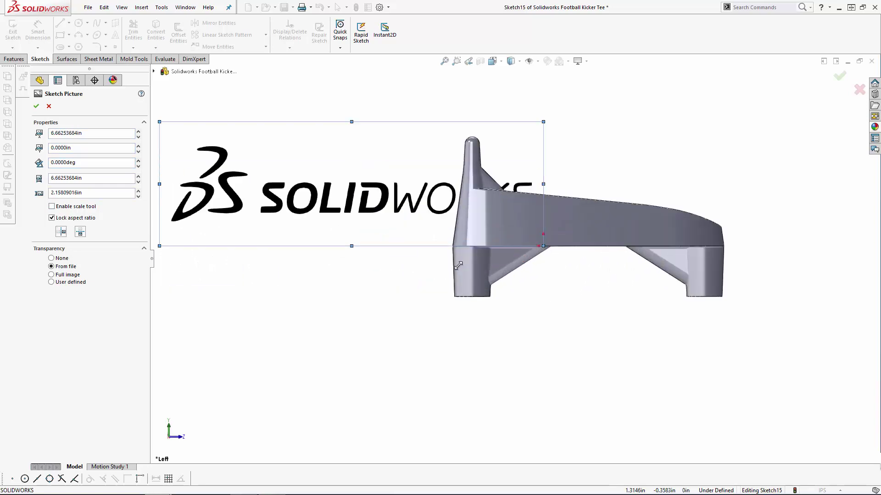
mouse_move(304, 184)
left_mouse_down()
mouse_move(447, 171)
mouse_move(619, 187)
left_mouse_up()
Step: Show the model in wireframe, then shrink the logo picture to about 3.23 in wide and place it on the tee's side wall
left_click(513, 61)
left_click(512, 123)
scroll(587, 243, "up", 3)
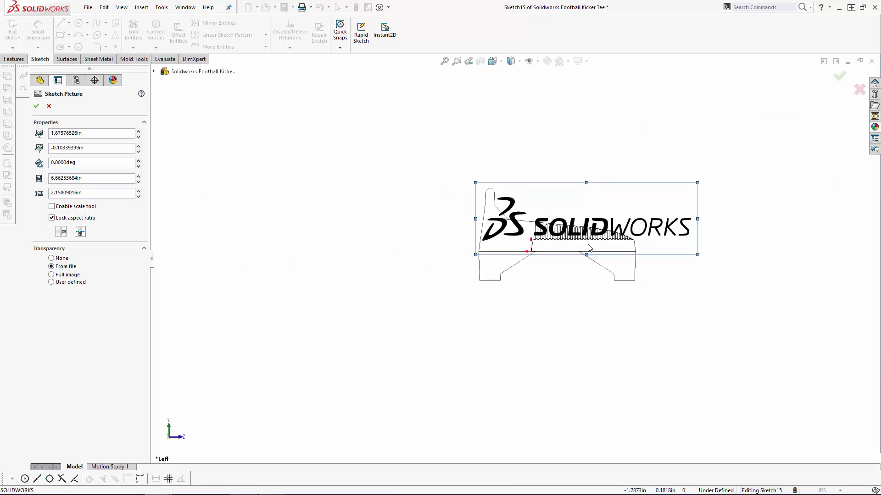
scroll(571, 227, "down", 6)
scroll(470, 253, "up", 2)
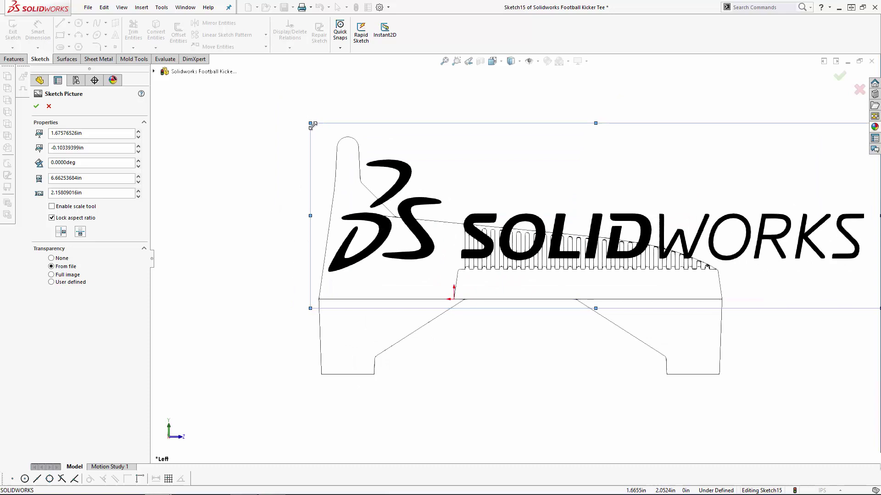
mouse_move(312, 124)
left_mouse_down()
mouse_move(587, 216)
mouse_move(603, 248)
left_mouse_up()
mouse_move(749, 248)
left_mouse_down()
mouse_move(509, 226)
mouse_move(494, 243)
left_mouse_up()
scroll(441, 286, "down", 4)
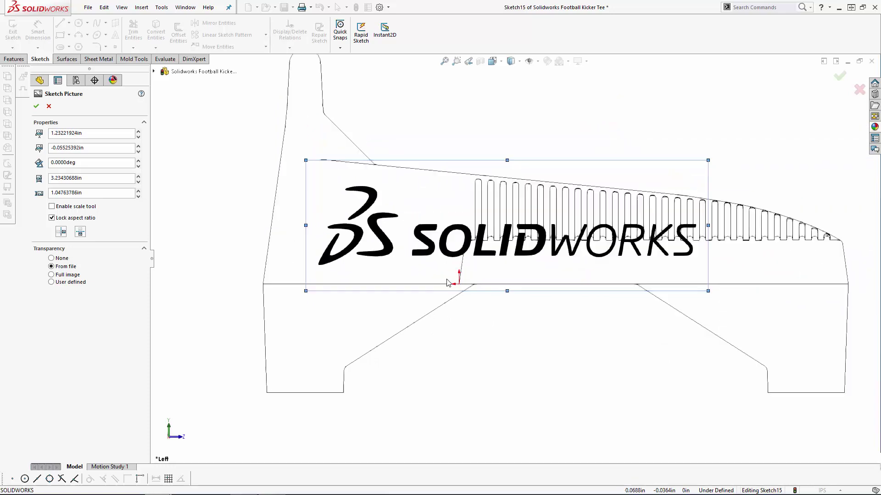
Step: Nudge the logo picture on the side wall and try mirroring it horizontally
left_click_drag(636, 144, 641, 146)
left_click(61, 231)
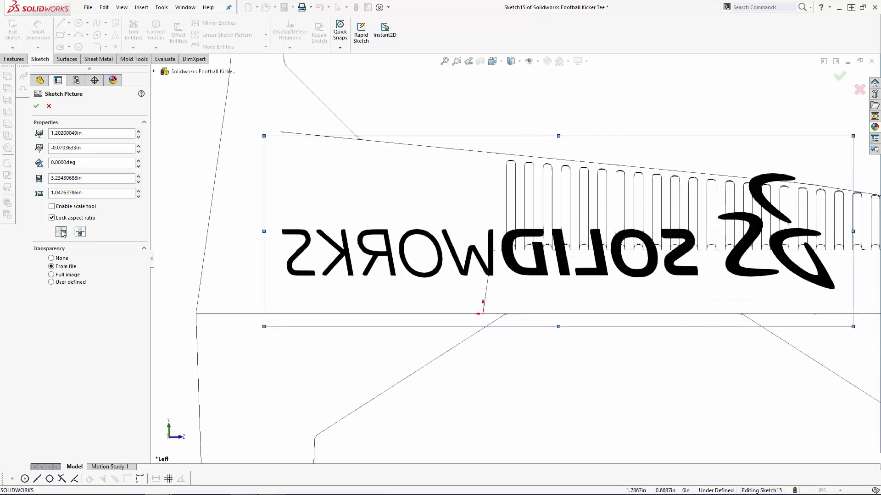
left_click_drag(791, 155, 787, 168)
left_click(61, 232)
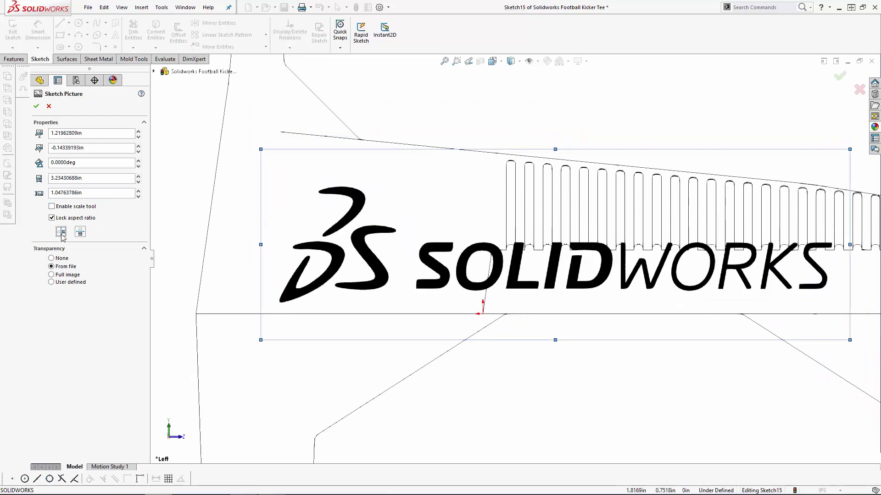
Step: Set the logo picture's origin X to 1.14 in, Y to -0.15 in and width to 3.22 in, and accept it
triple_click(100, 133)
type("1.14")
key("Return")
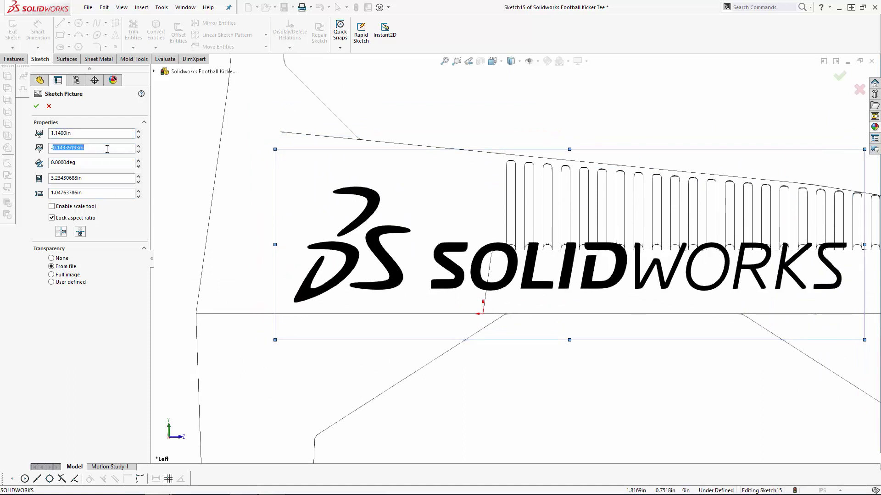
left_click(107, 148)
type("-0.15")
key("Return")
left_click(117, 178)
type("3.22")
key("Return")
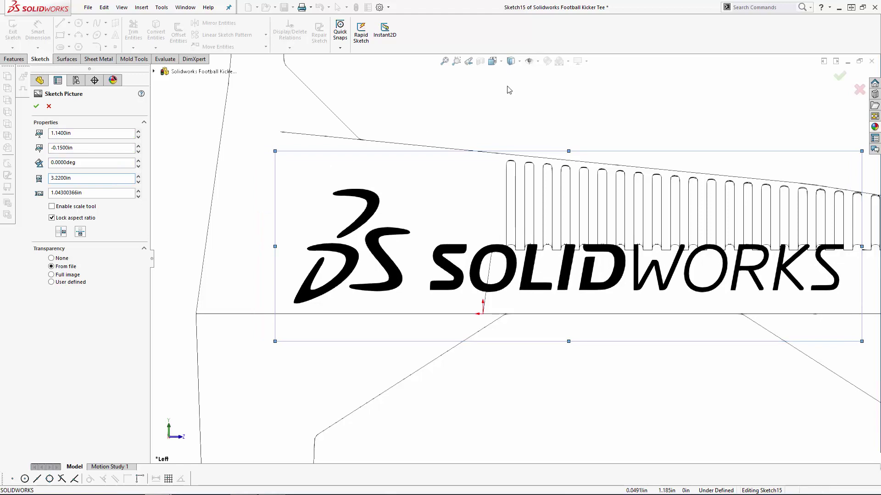
scroll(481, 257, "up", 4)
left_click(841, 79)
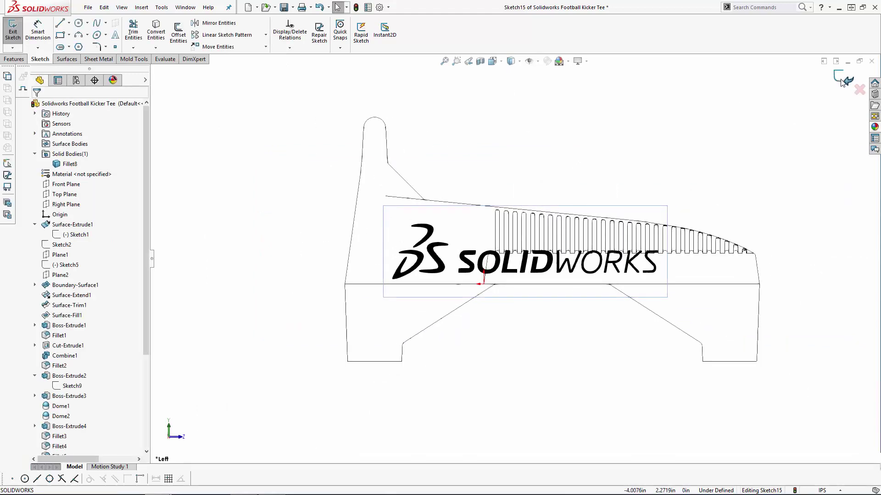
Step: Start tracing the logo's upper swoosh with a spline, placing its first point on the lower edge near the tip
scroll(789, 118, "up", 2)
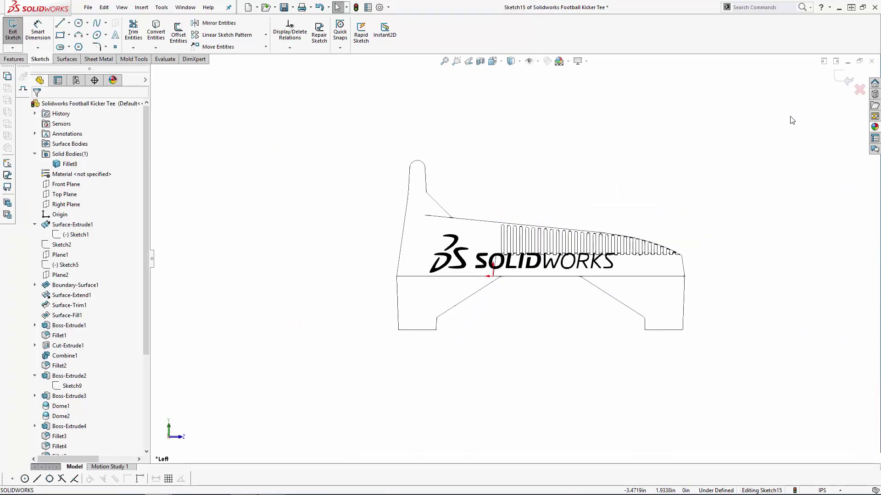
key("shift+z")
key("shift+z")
key("shift+z")
key("shift+z")
key("shift+z")
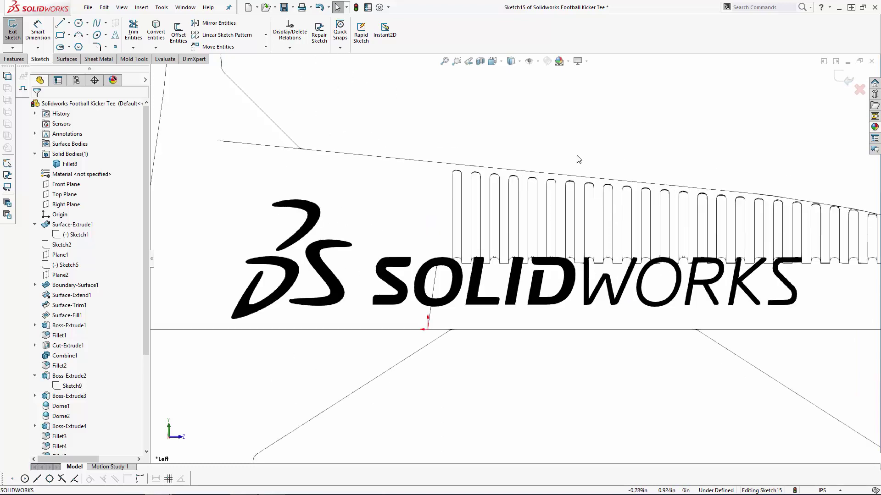
left_click(99, 25)
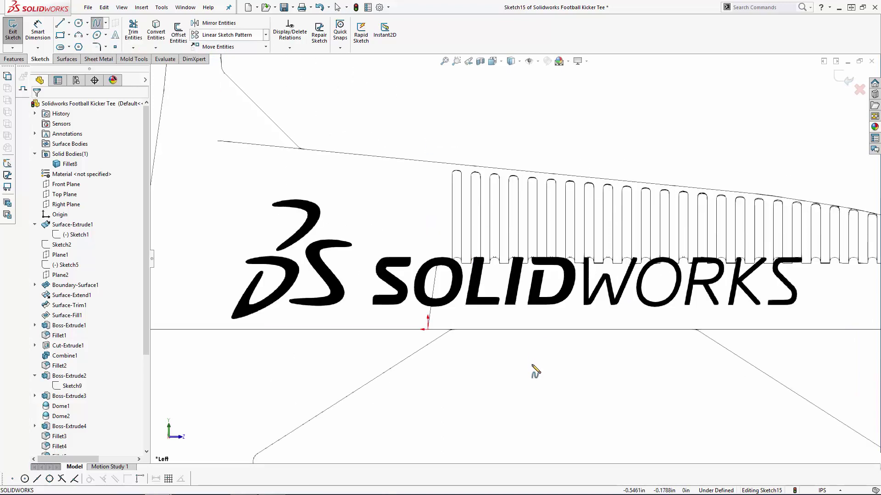
scroll(533, 372, "up", 3)
scroll(382, 231, "down", 9)
scroll(385, 229, "down", 2)
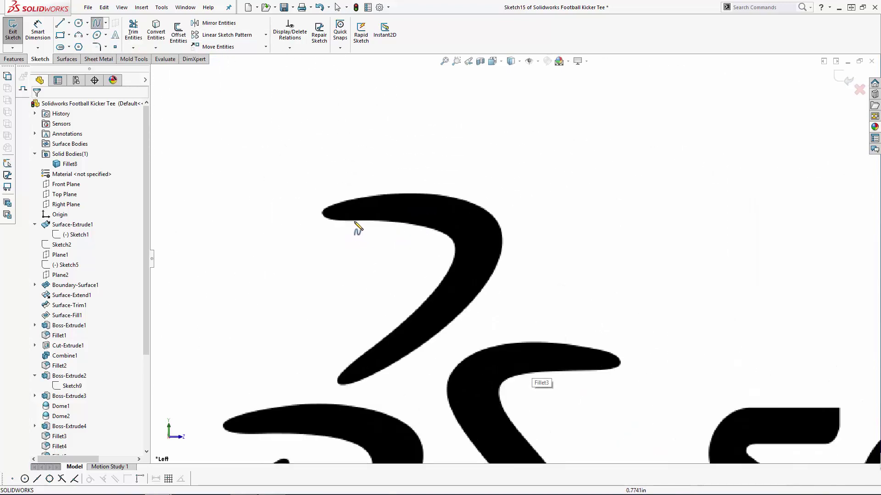
left_click(358, 221)
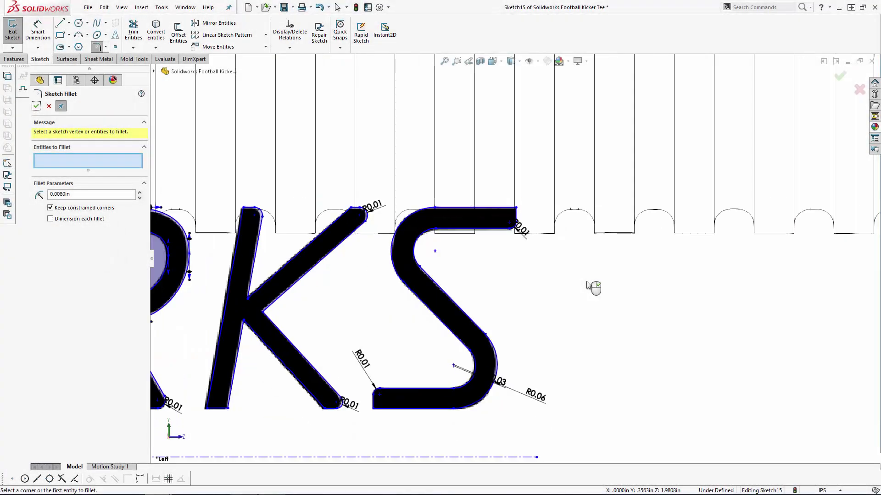
Step: Close the 0.008 in sketch fillet command and exit the traced logo sketch
scroll(589, 286, "up", 5)
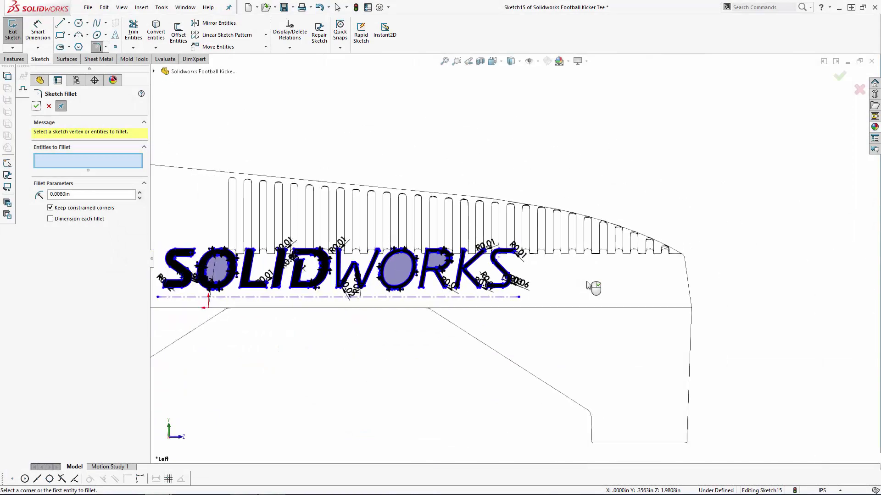
left_click(839, 78)
left_click(837, 83)
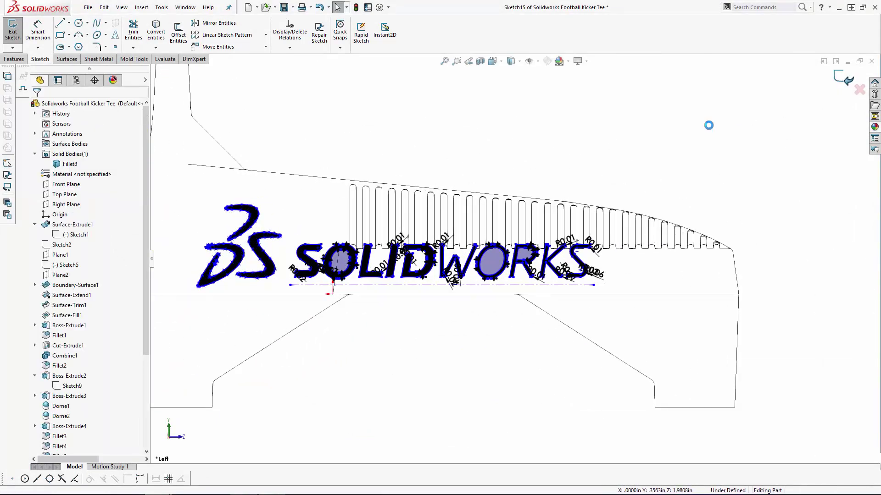
Step: Orient the tee to show its logo side at an angle and display it shaded with edges
scroll(477, 182, "up", 3)
middle_click_drag(477, 183, 491, 229)
left_click(580, 61)
left_click(579, 73)
left_click(514, 62)
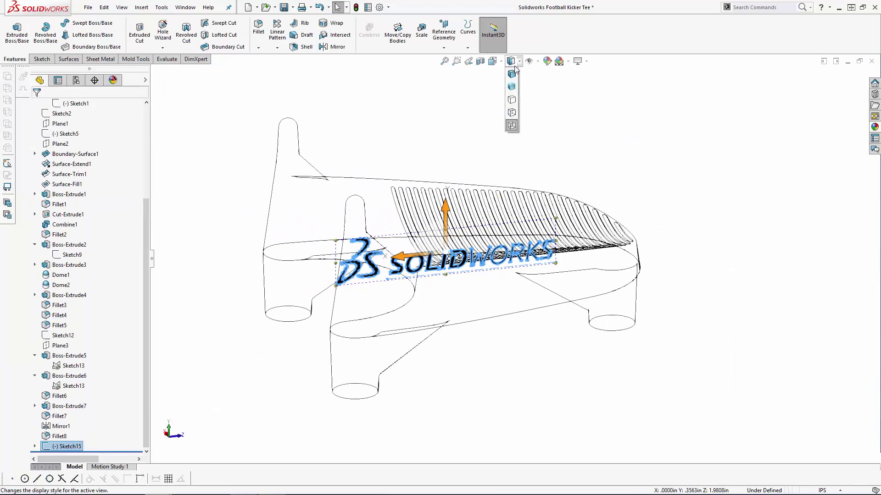
left_click(515, 78)
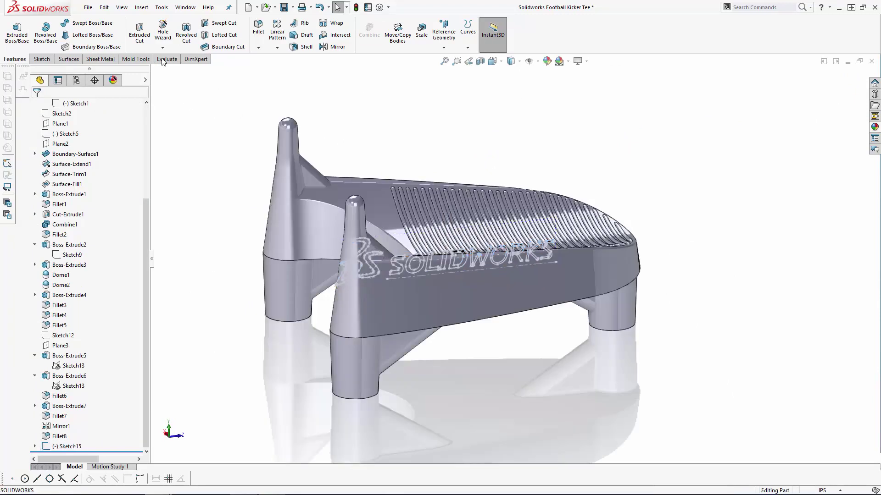
Step: Cut the logo sketch 0.04 in blind into the tee's side, starting from the flat outer side face
left_click(140, 32)
left_click(154, 71)
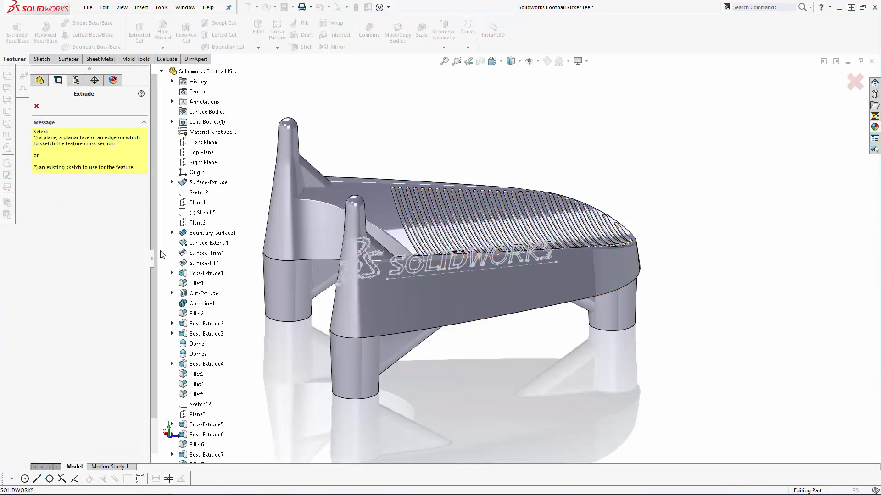
scroll(184, 404, "down", 2)
left_click(205, 454)
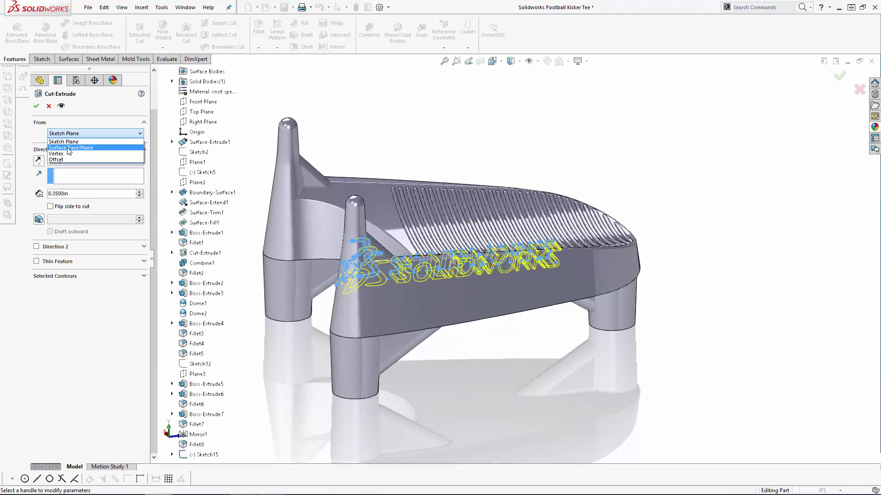
left_click(68, 148)
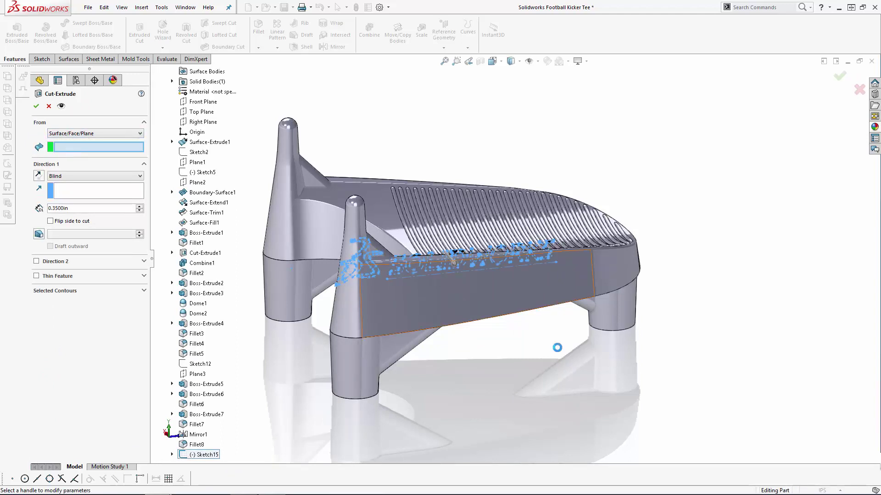
left_click(488, 303)
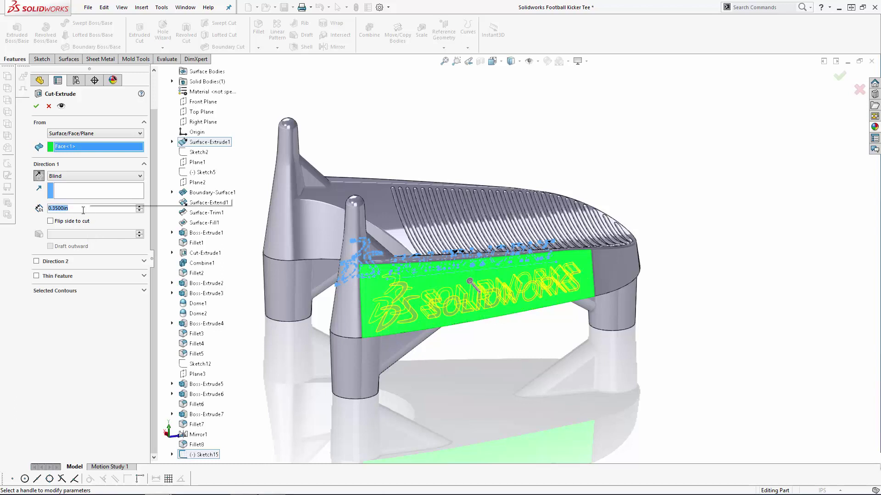
type("0.04")
key("Return")
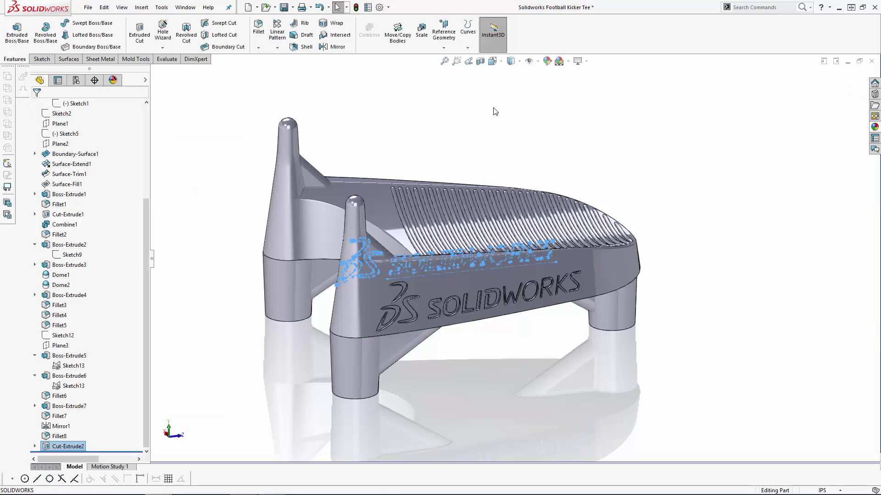
left_click(495, 110)
Step: Make the logo sketch under the engraved cut feature visible
scroll(611, 189, "up", 3)
middle_click_drag(611, 188, 548, 178)
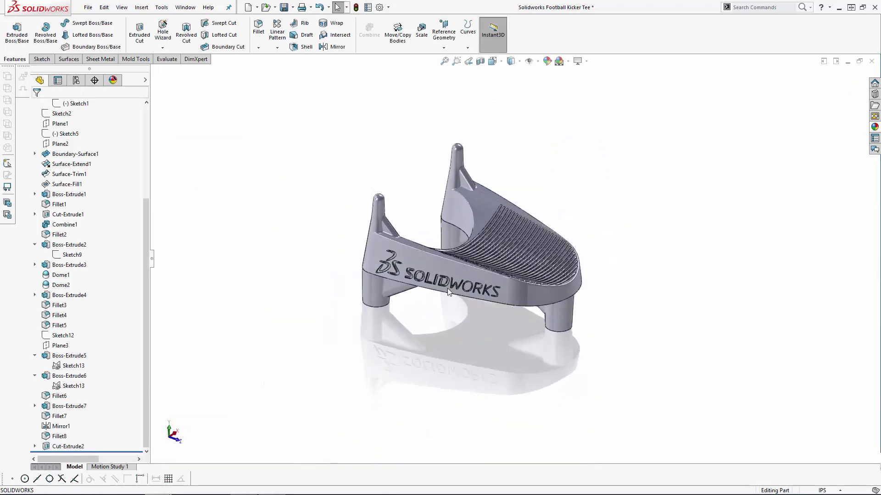
scroll(549, 178, "down", 5)
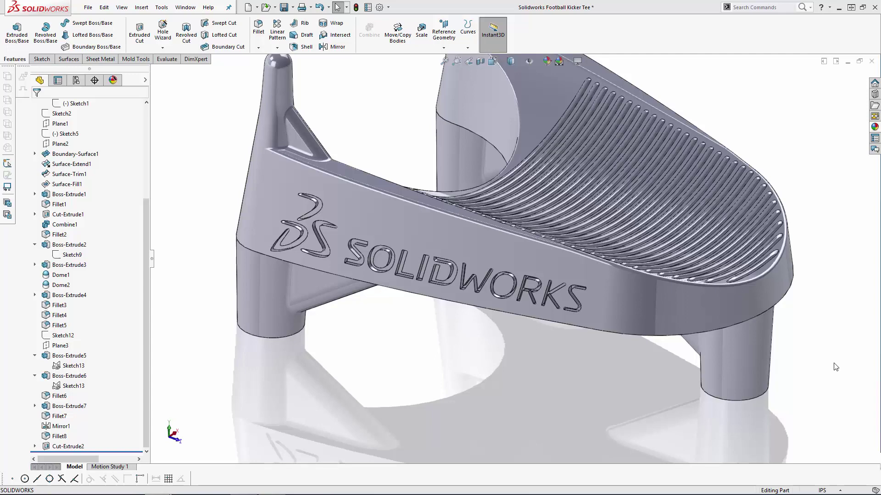
key("f")
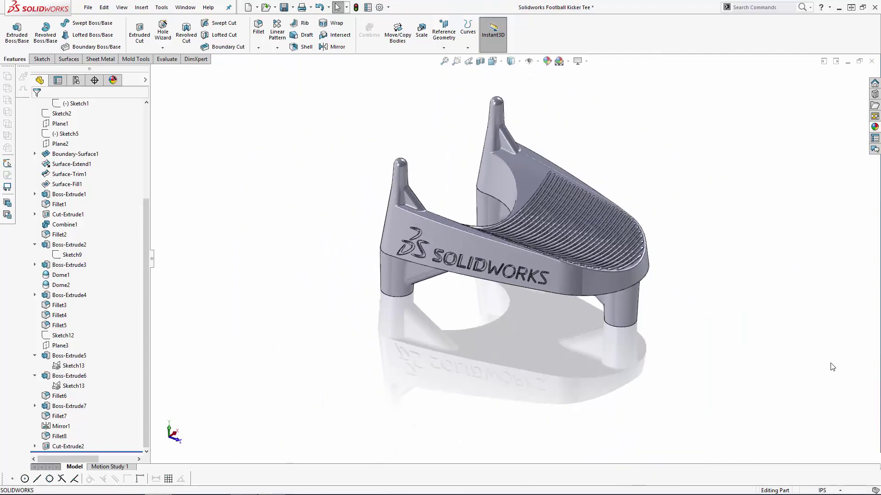
left_click(35, 446)
left_click(89, 447)
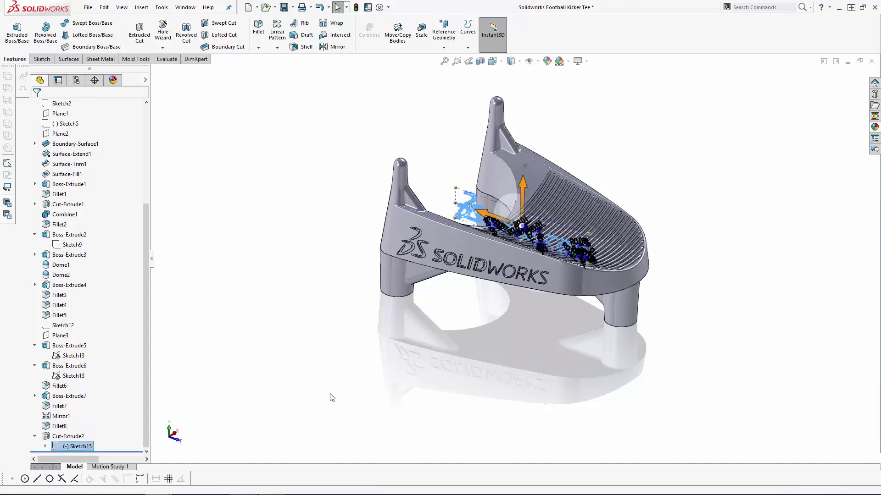
left_click(347, 395)
scroll(111, 294, "up", 5)
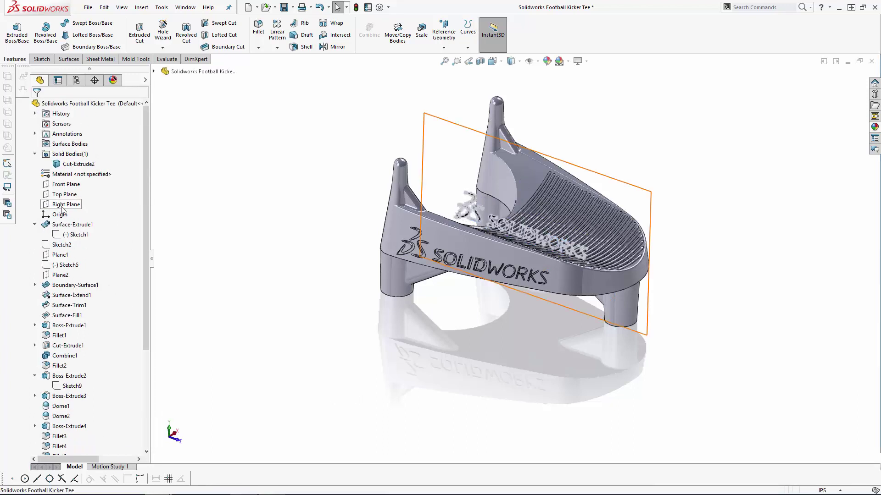
Step: Start a new sketch on the Right Plane and switch to the Right view
left_click(63, 205)
left_click(68, 193)
left_click(500, 62)
left_click(543, 118)
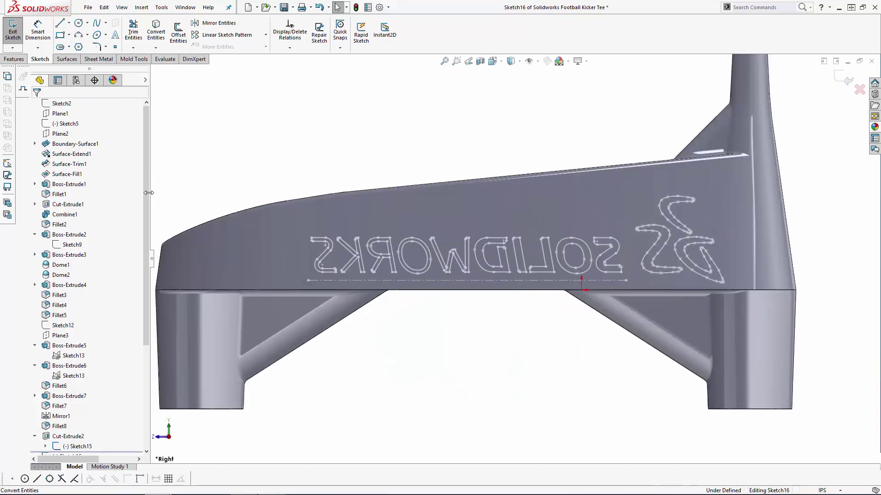
Step: Convert the entities of logo sketch Sketch15 into the new sketch
left_click_drag(147, 195, 146, 255)
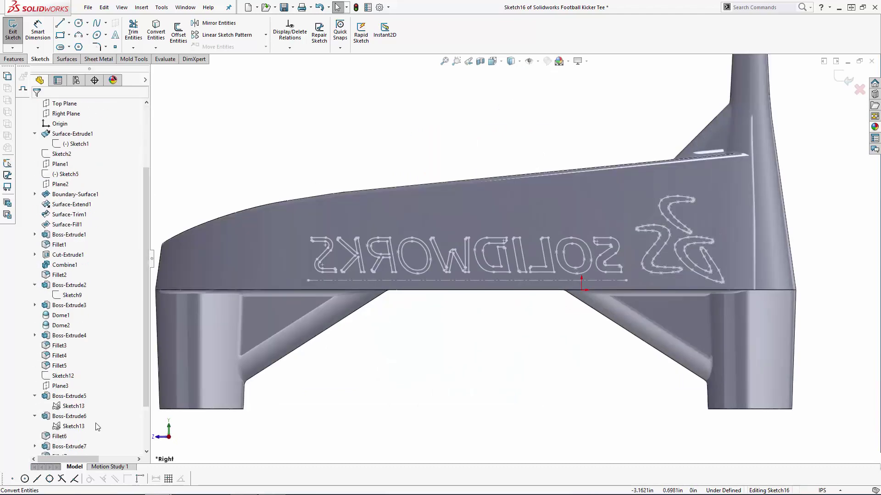
left_click_drag(146, 362, 146, 403)
left_click(82, 439)
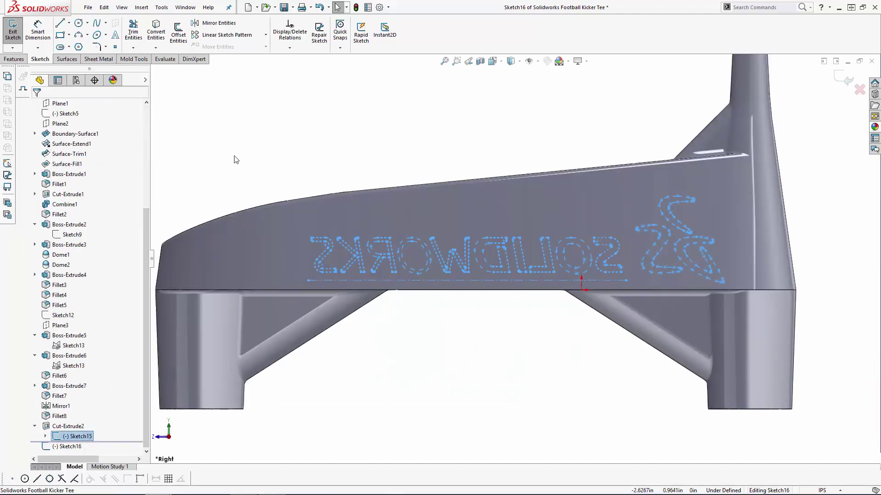
left_click(170, 41)
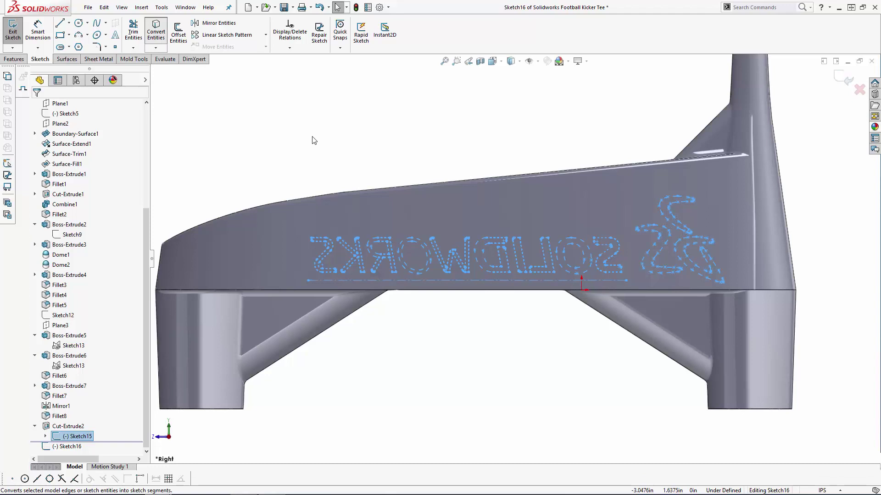
Step: Sketch a horizontal centerline from the lettering's upper outer corner past the logo symbol, followed by a vertical centerline downward from its end
left_click(69, 23)
left_click(81, 45)
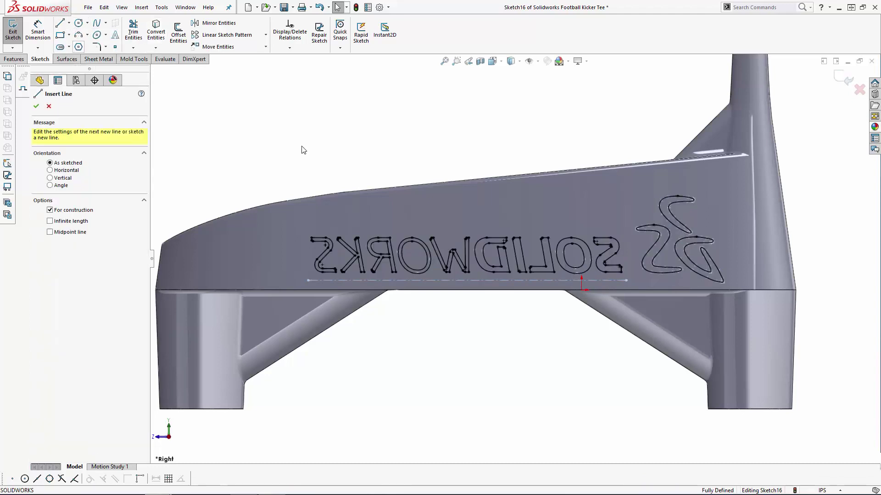
left_click(312, 238)
left_click(730, 237)
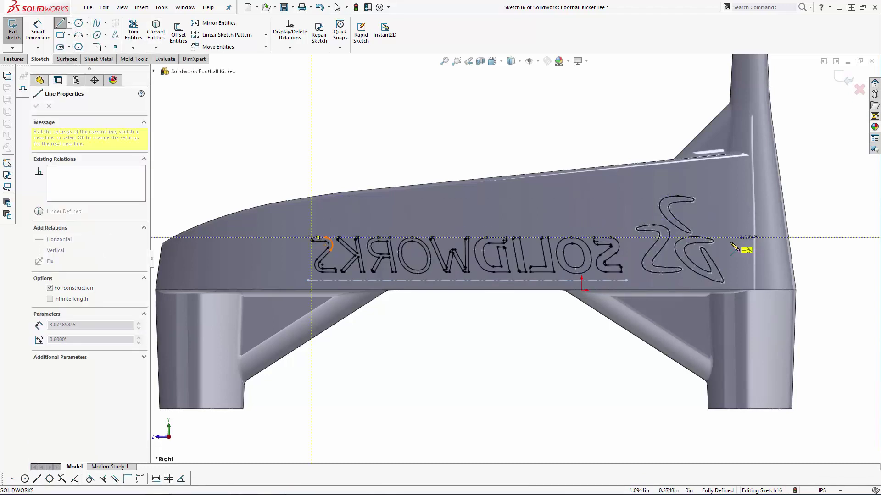
left_click(730, 318)
key("Escape")
Step: Constrain the vertical centerline to pass through the outermost curve point of the logo symbol
scroll(614, 239, "down", 10)
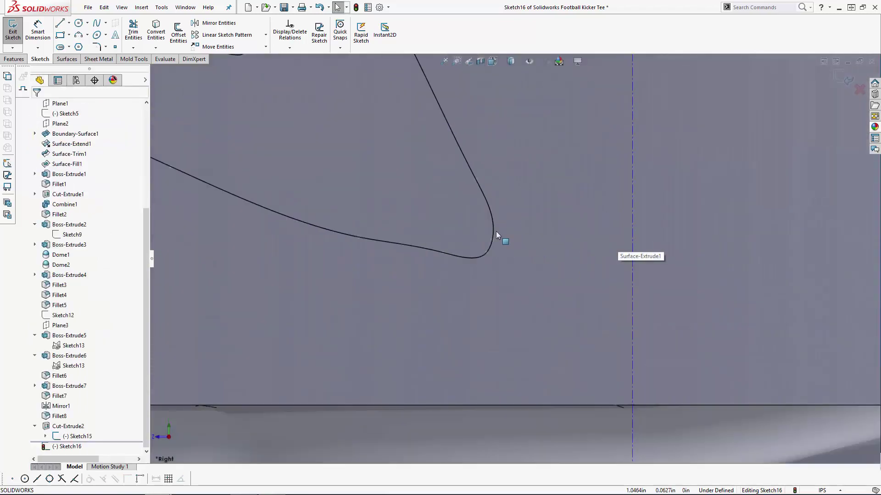
left_click(491, 240)
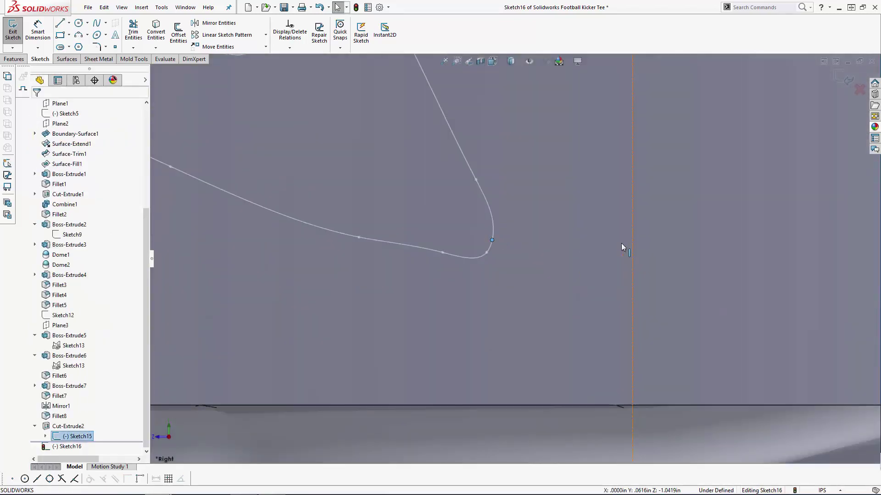
left_click(632, 245, "ctrl")
left_click(41, 265)
left_click(630, 222)
Step: Sketch a vertical centerline downward from the midpoint of the horizontal centerline above the lettering
scroll(630, 225, "up", 10)
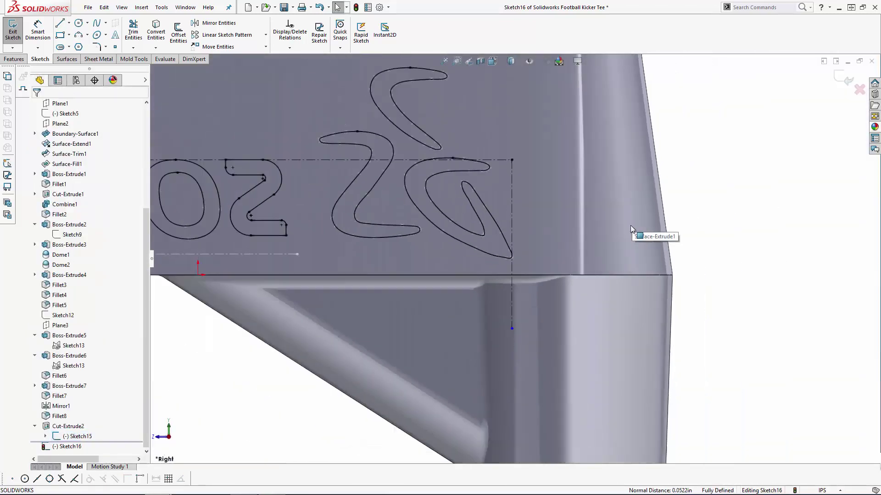
left_click(69, 22)
left_click(79, 46)
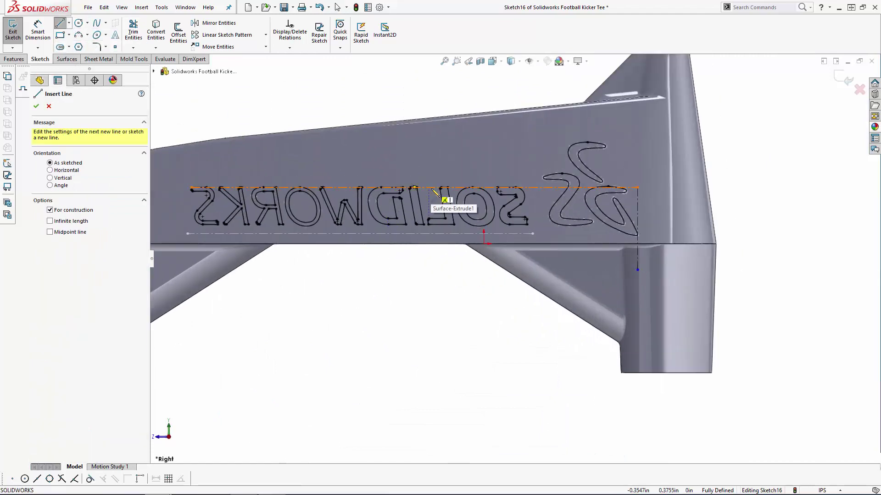
scroll(435, 195, "down", 8)
left_click(385, 243)
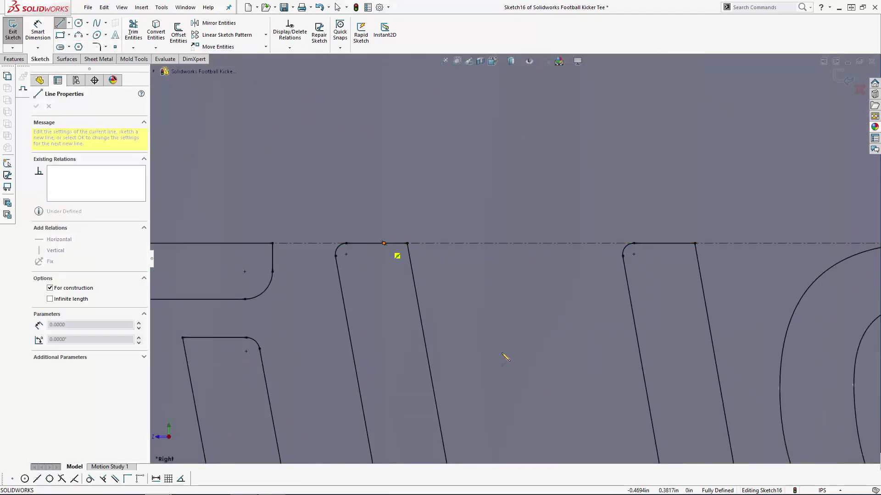
scroll(505, 358, "up", 6)
left_click(497, 373)
key("Escape")
Step: Mirror all the logo entities about the middle vertical centerline with the Copy option off
scroll(514, 213, "up", 2)
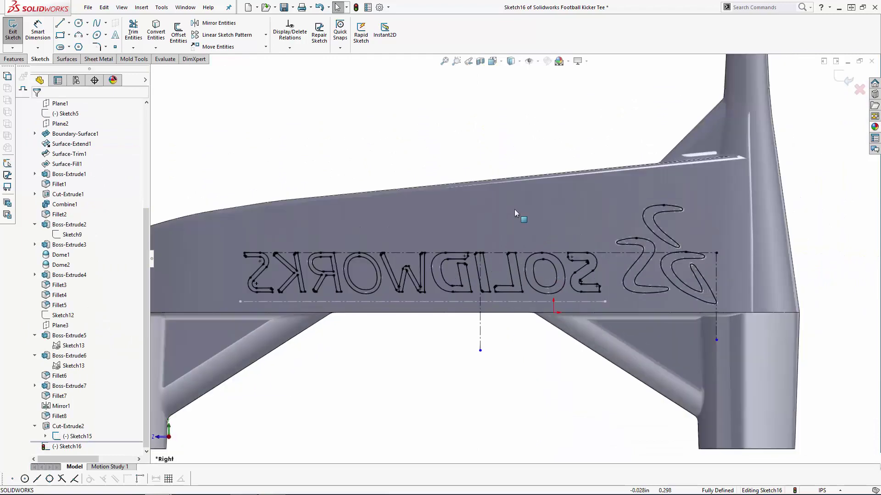
left_click(220, 22)
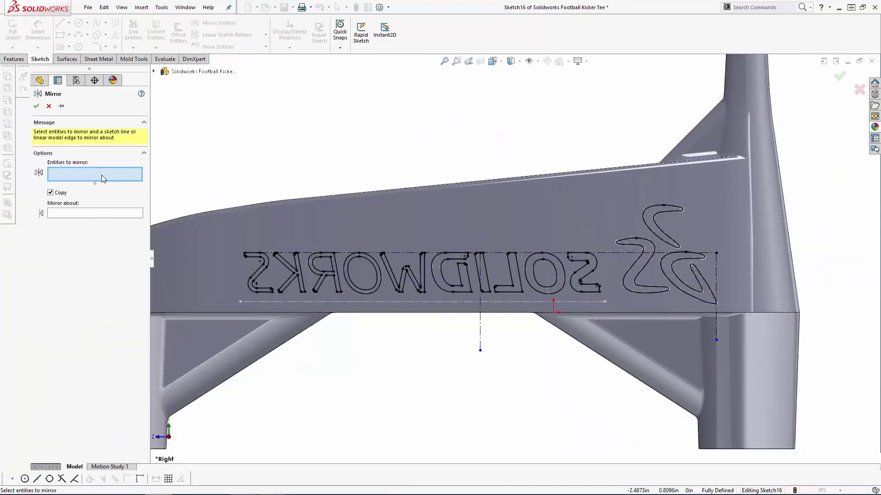
mouse_move(201, 147)
left_mouse_down()
mouse_move(417, 225)
mouse_move(739, 304)
left_mouse_up()
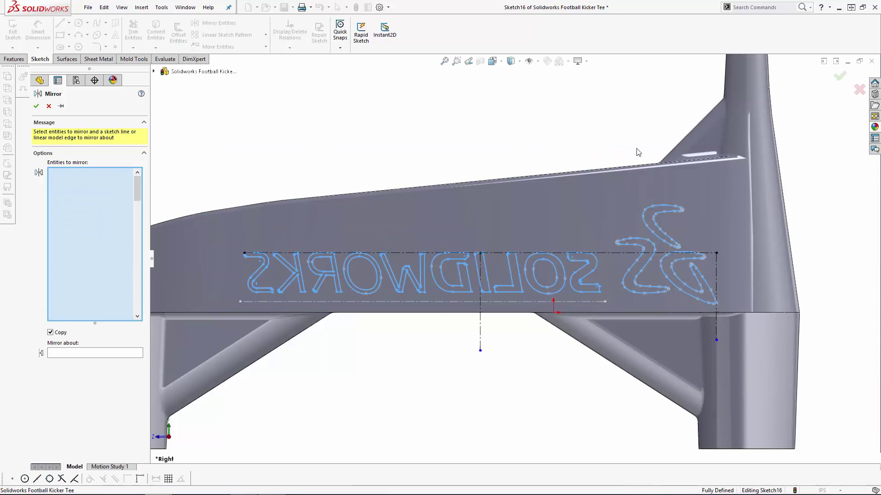
left_click(68, 354)
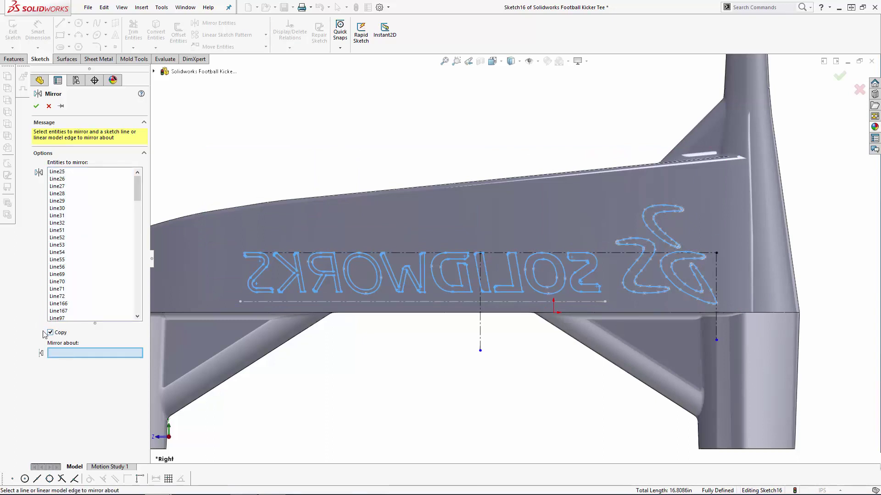
left_click(480, 338)
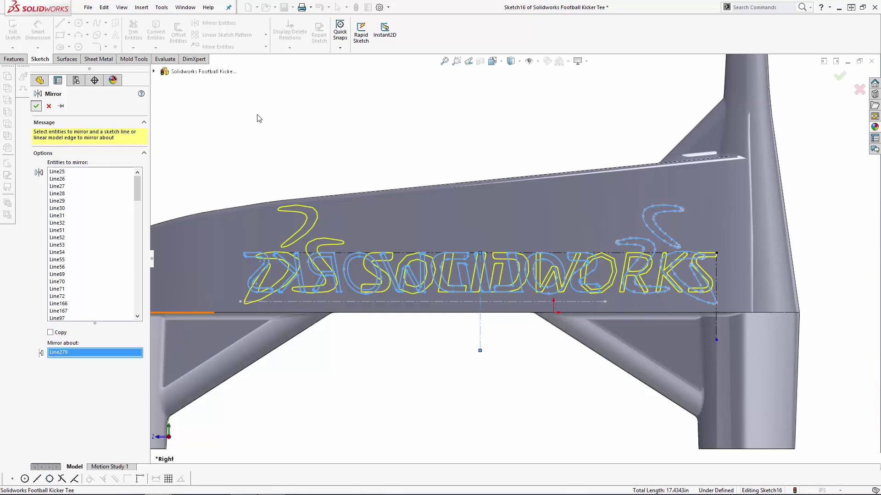
key("Return")
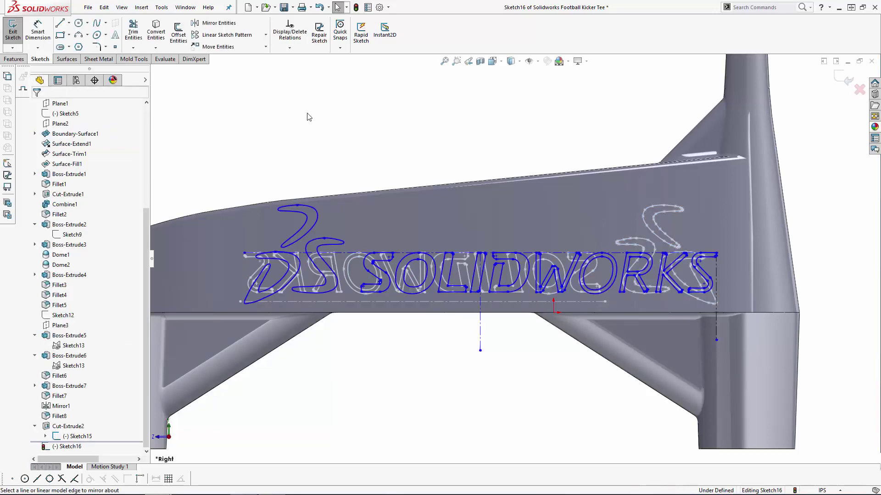
Step: Finish the sketch and cut it 0.04 in blind into the tee, starting from the opposite flat outer side face
scroll(317, 128, "up", 3)
mouse_move(349, 169)
middle_mouse_down()
mouse_move(378, 150)
mouse_move(424, 202)
middle_mouse_up()
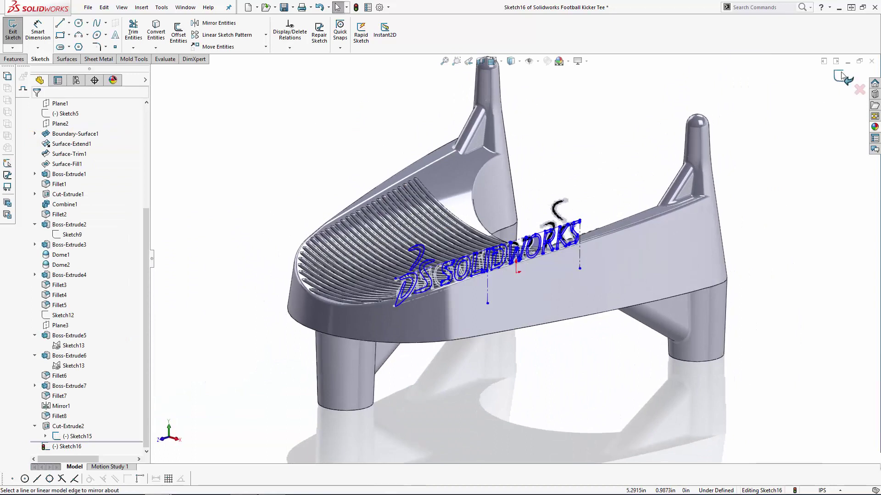
left_click(843, 77)
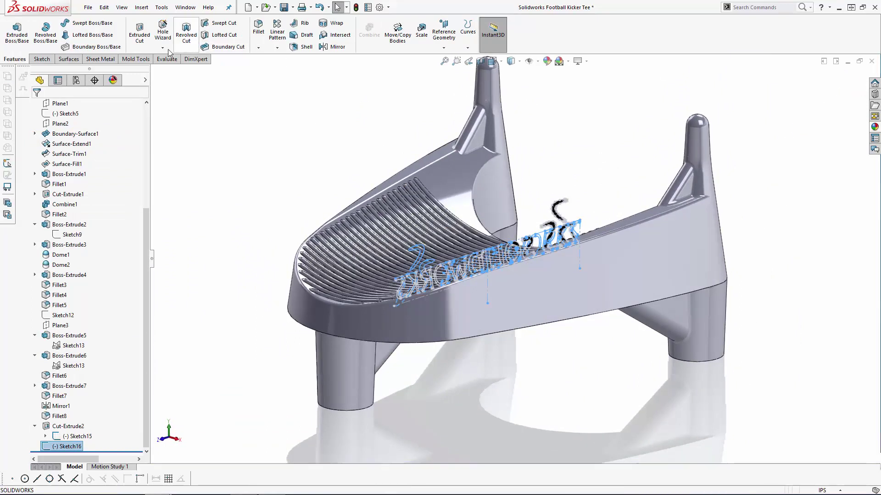
left_click(140, 32)
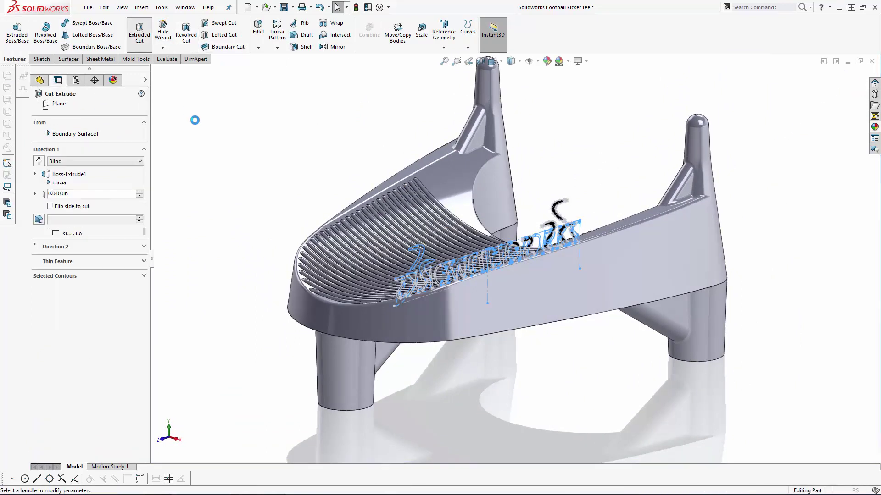
left_click(86, 134)
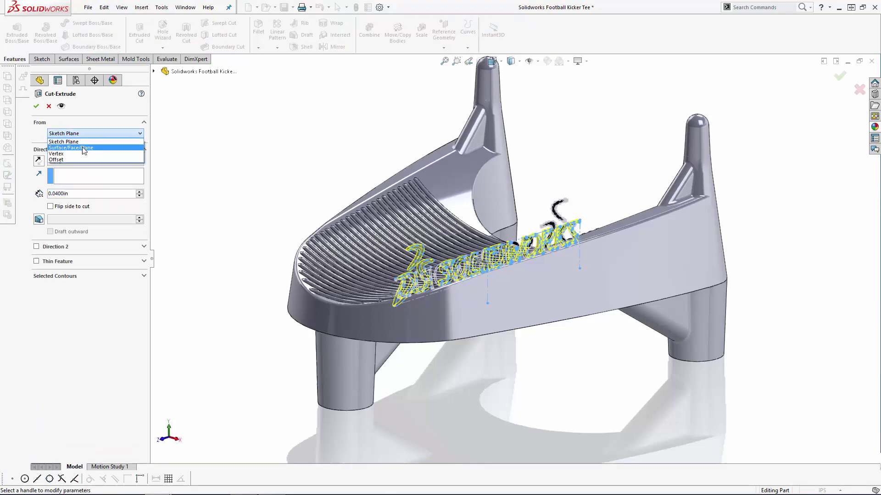
left_click(82, 147)
left_click(633, 266)
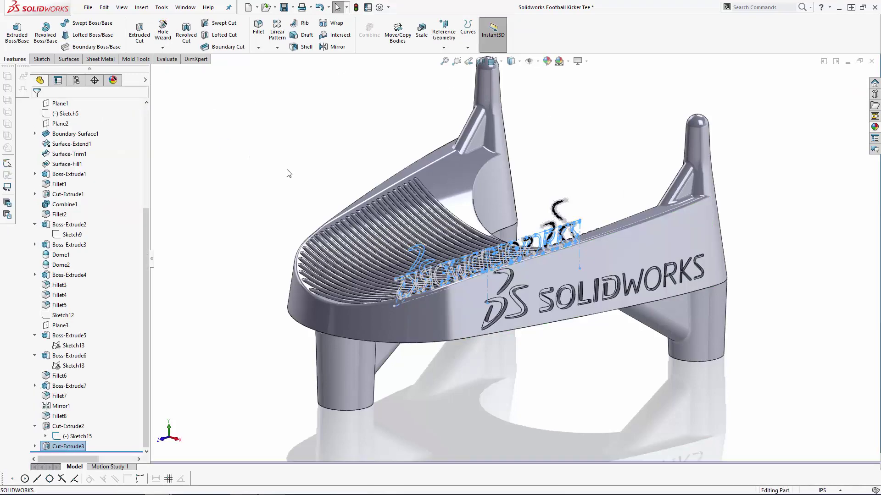
Step: Hide logo sketch Sketch15 under the first engraved cut feature
left_click(287, 170)
left_click(84, 437)
left_click(92, 409)
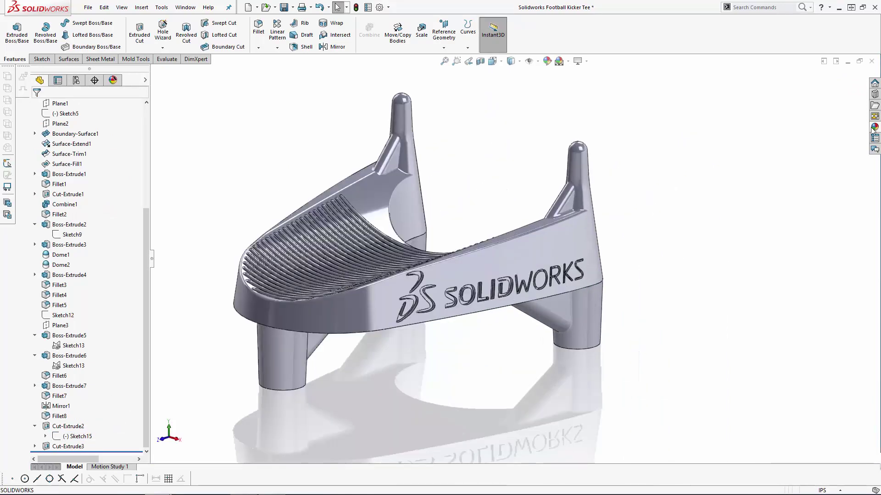
Step: Apply the red high gloss plastic appearance to the whole engraved logo cut feature Cut-Extrude3
left_click(874, 128)
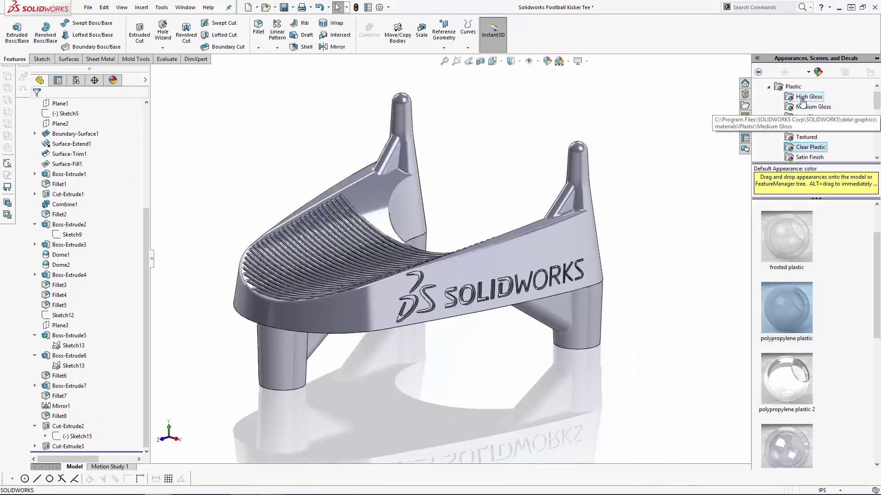
scroll(877, 306, "down", 5)
scroll(877, 307, "down", 3)
scroll(519, 275, "down", 5)
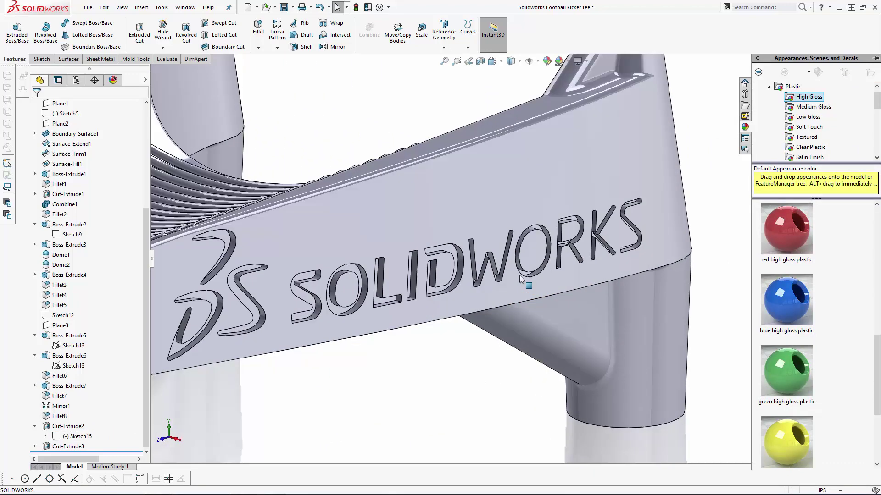
left_click_drag(786, 247, 380, 299)
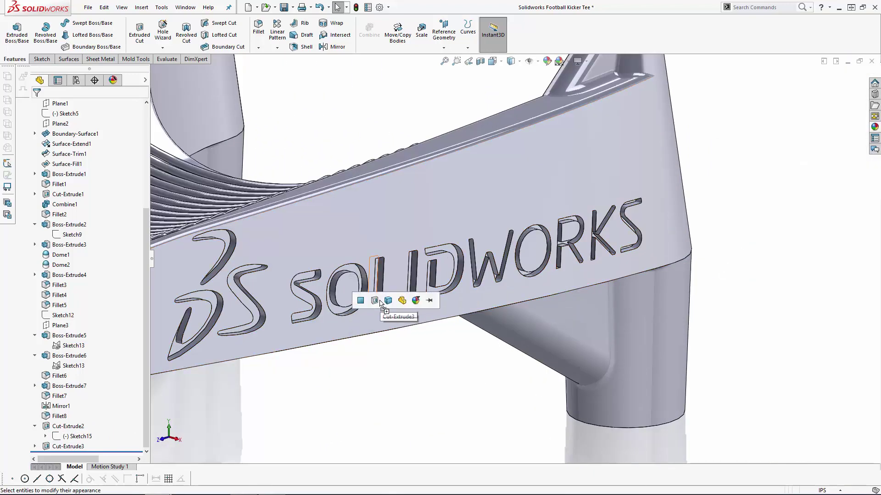
left_click(375, 301)
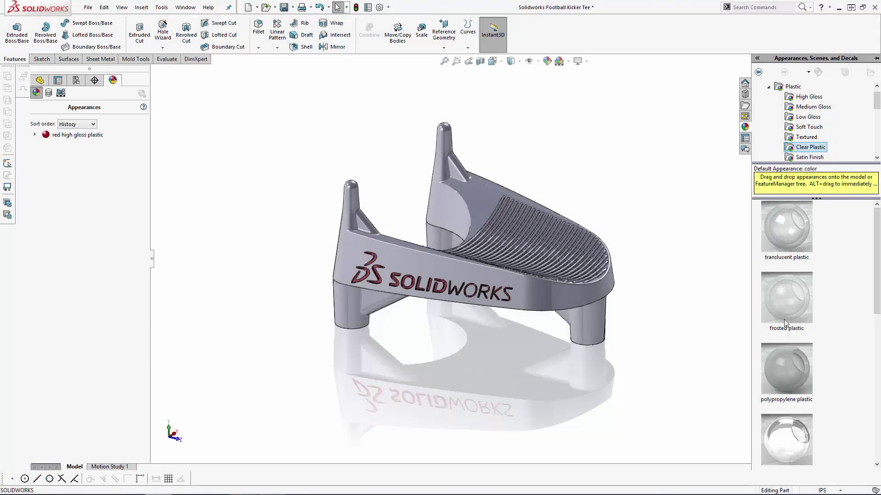
Step: Apply the clear polypropylene plastic appearance to the tee and view the whole model from the engraved side
left_click_drag(786, 367, 592, 321)
middle_click_drag(539, 371, 724, 203)
key("f")
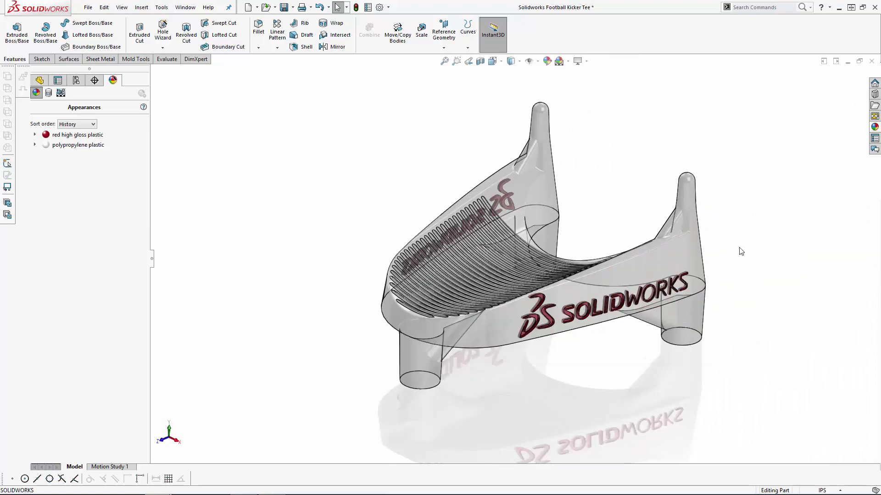